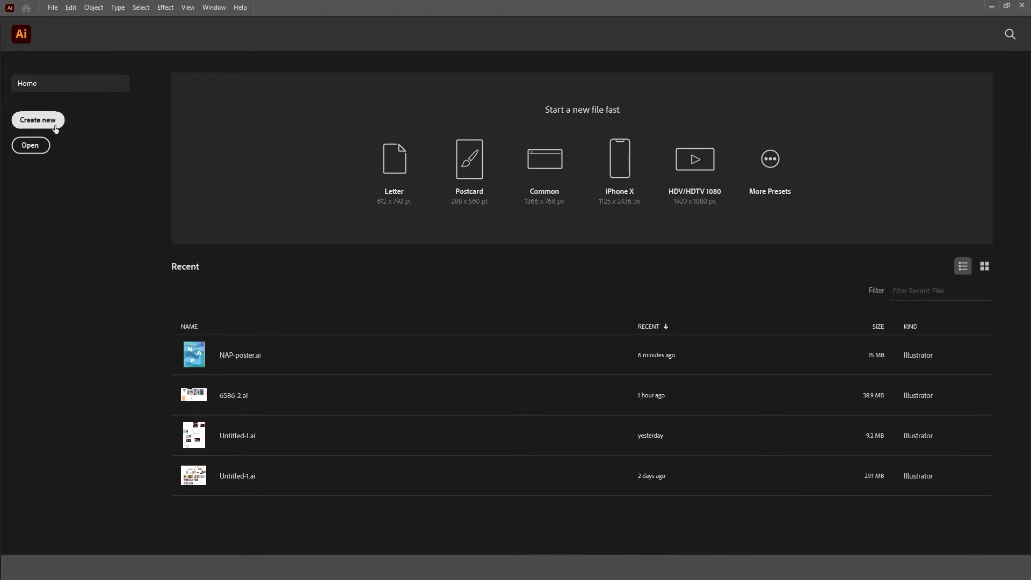
Create a new 1080 x 1350 px document named NAP_poster in RGB Color mode.
click(38, 120)
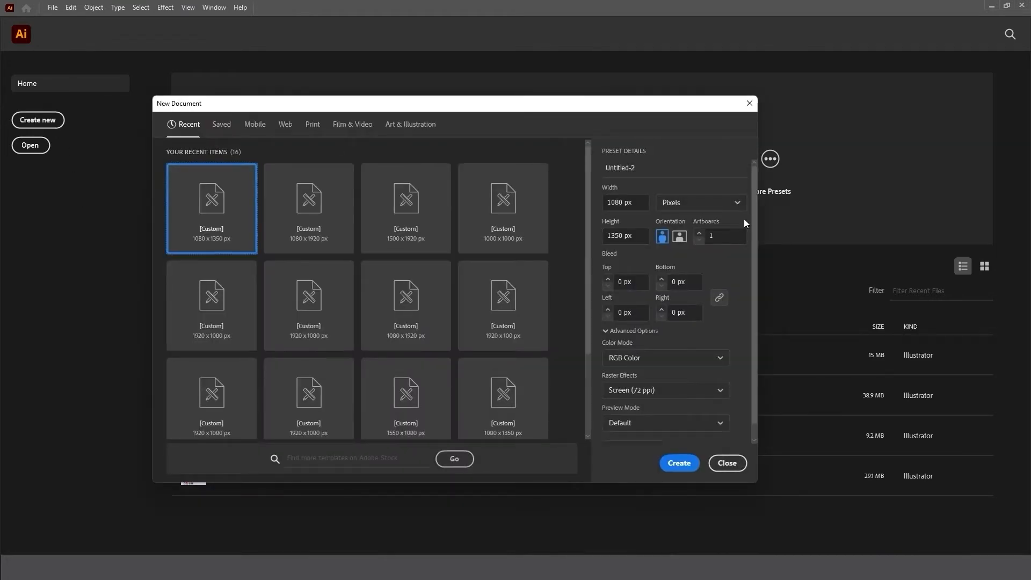
click(641, 176)
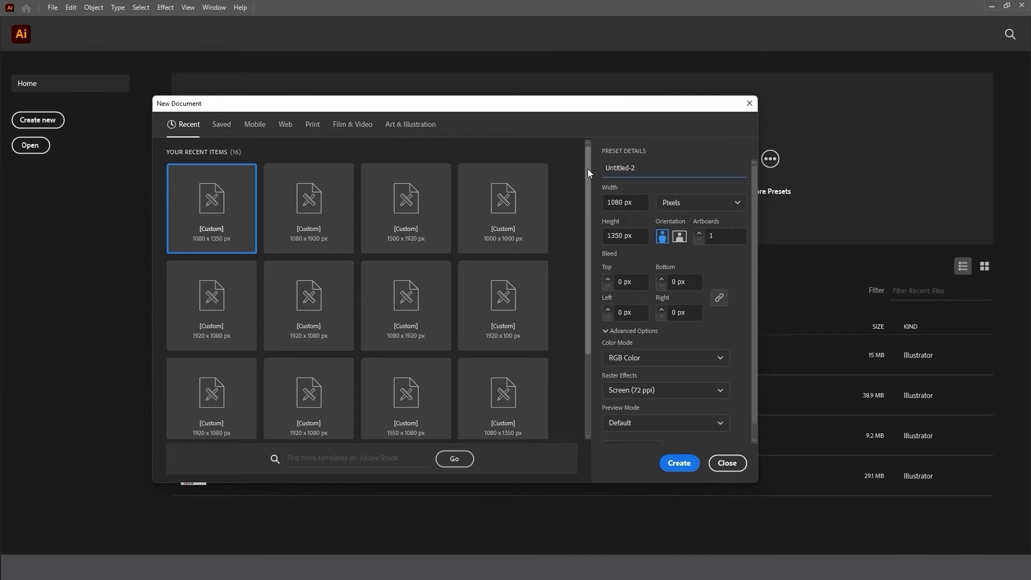
key(BackSpace)
key(BackSpace)
key(BackSpace)
key(BackSpace)
key(BackSpace)
key(BackSpace)
key(BackSpace)
key(BackSpace)
key(BackSpace)
key(BackSpace)
text(NAP_poster)
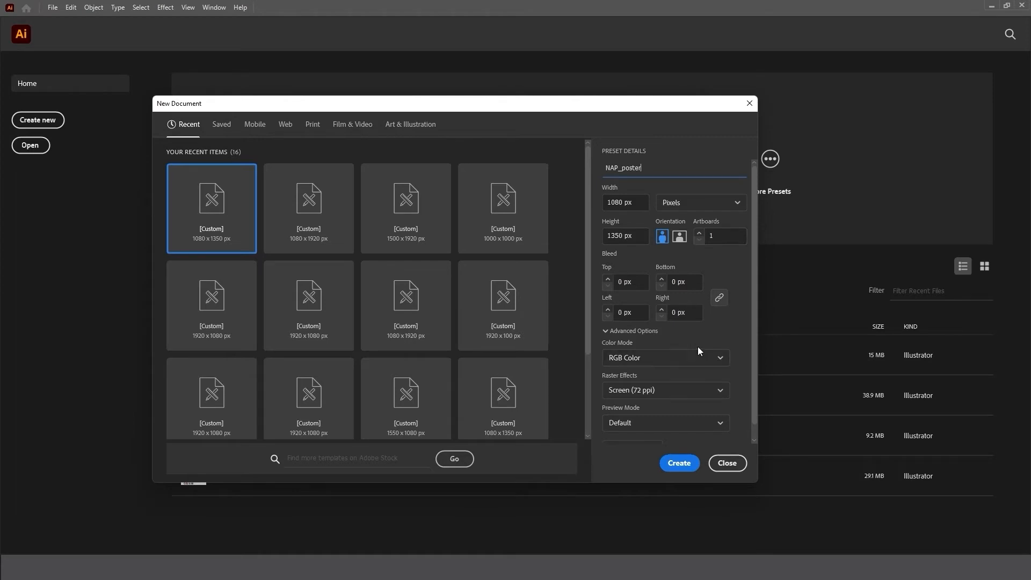
click(661, 359)
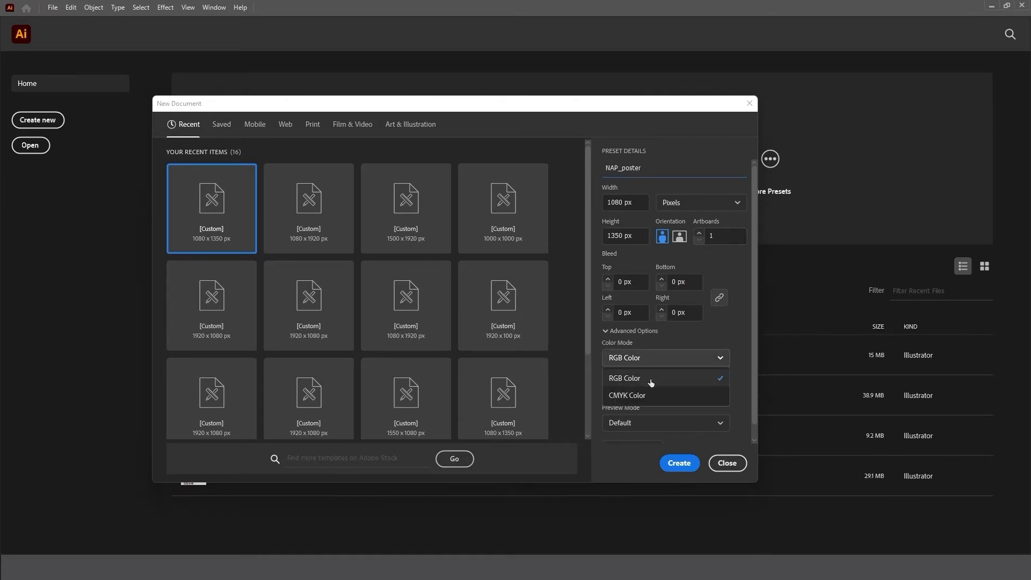
click(652, 380)
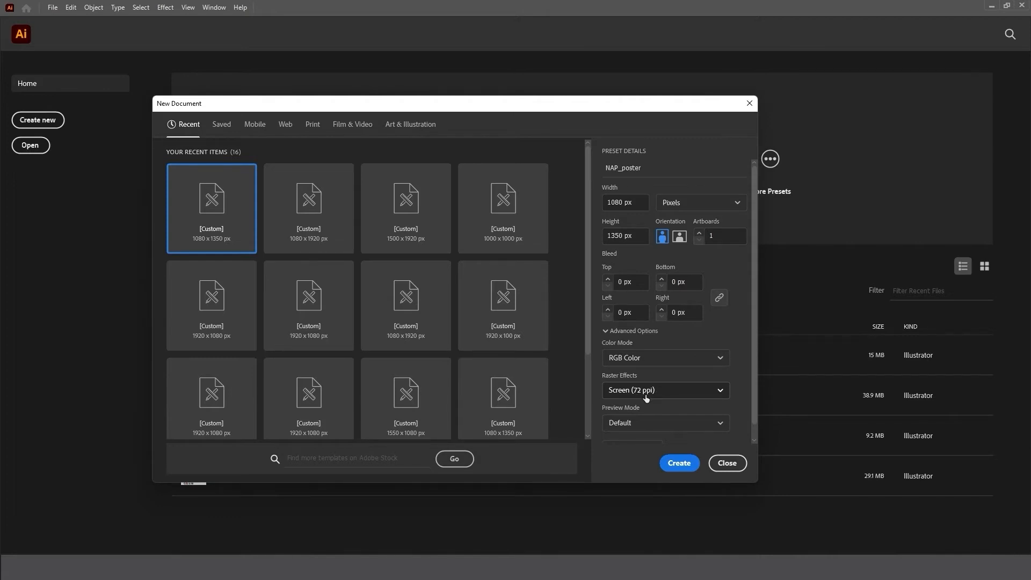
click(679, 463)
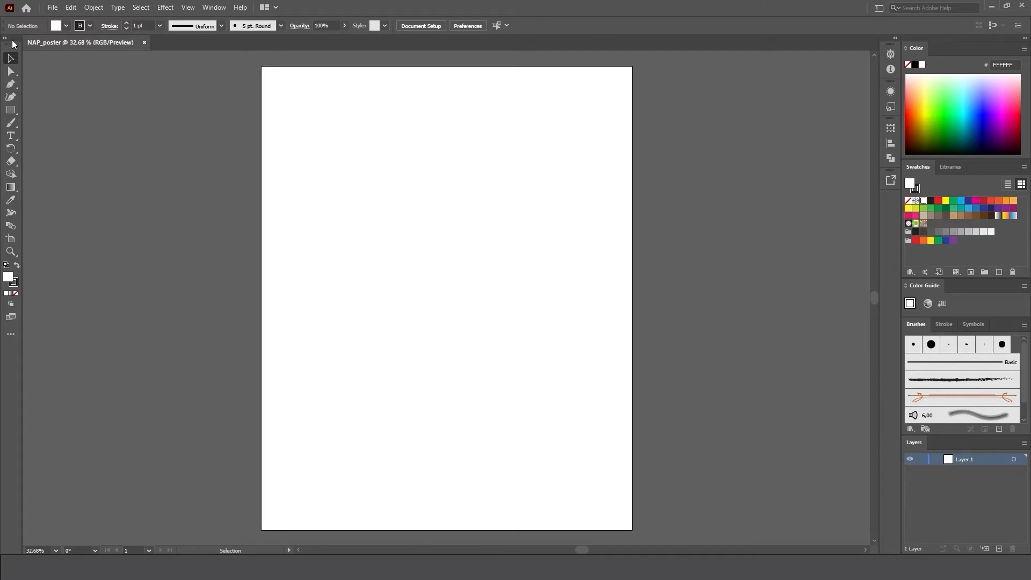
Draw a circle about 231 px in diameter in the artboard's upper-left area and move it slightly upward.
click(15, 112)
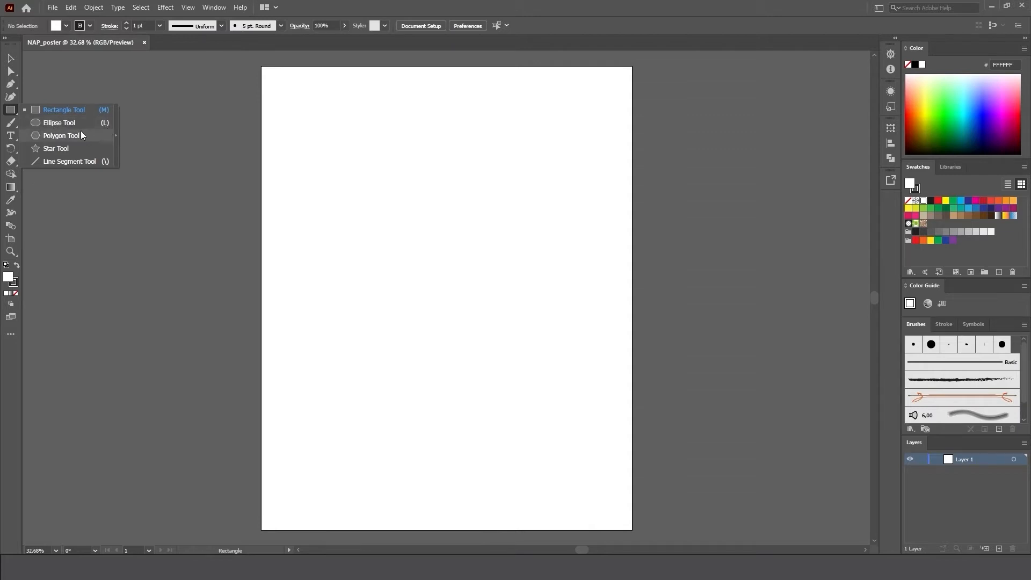
click(59, 122)
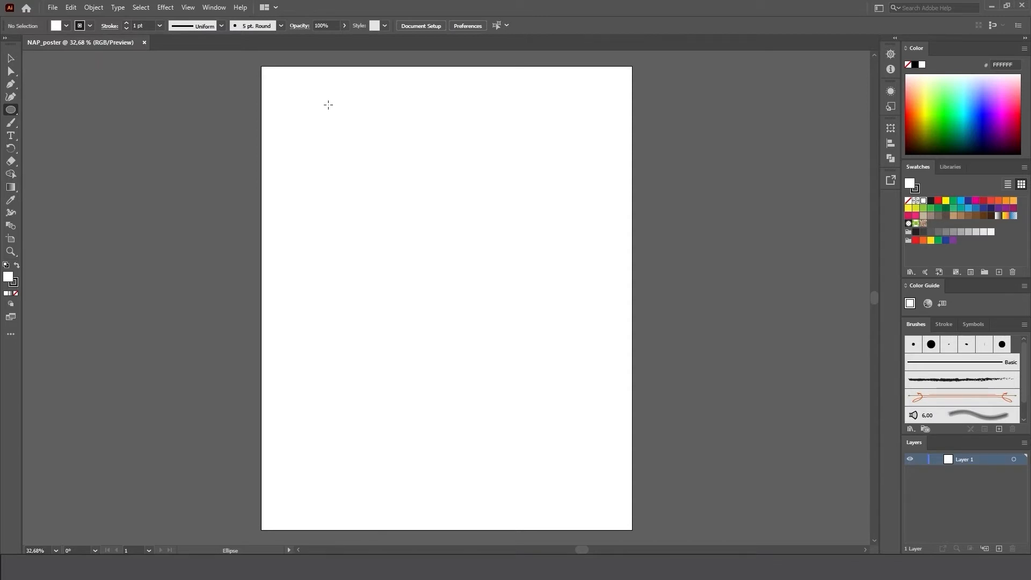
key(shift)
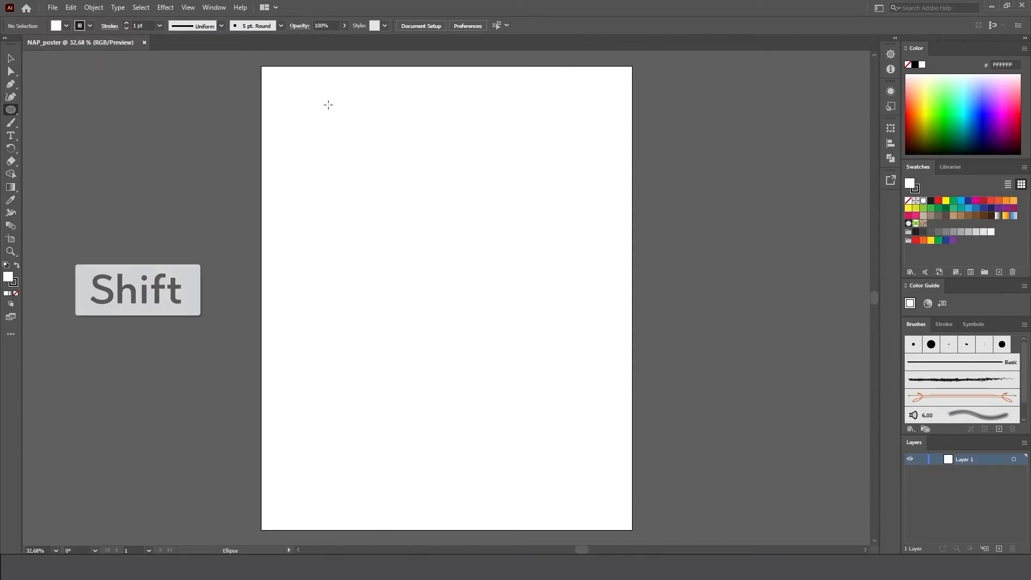
drag(329, 105, 394, 179)
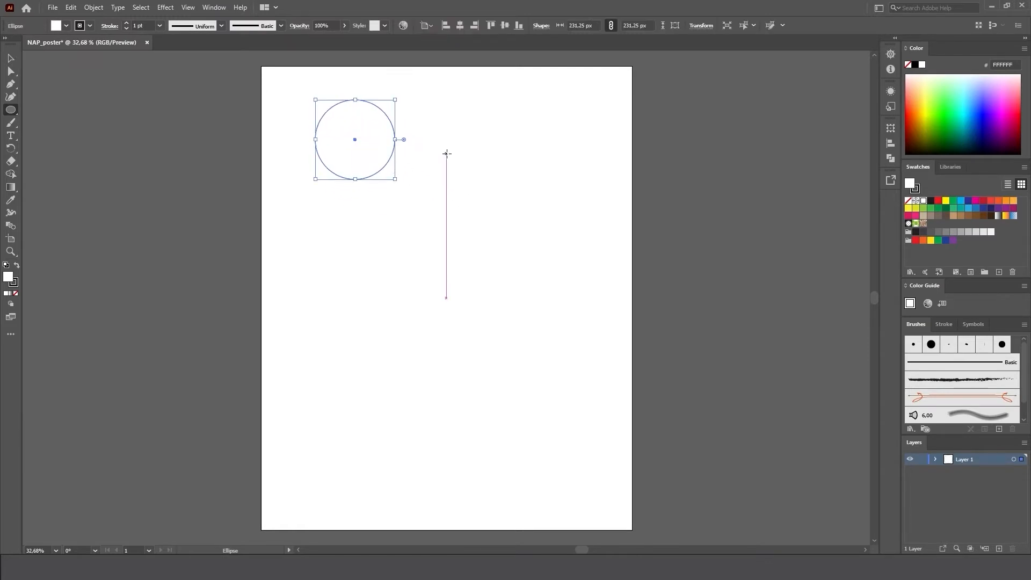
click(12, 59)
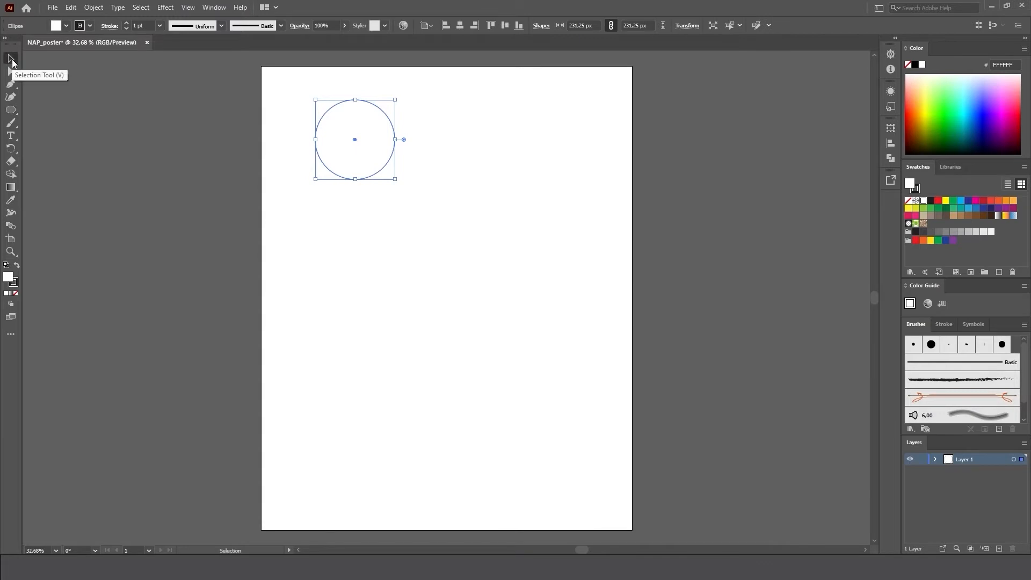
click(462, 119)
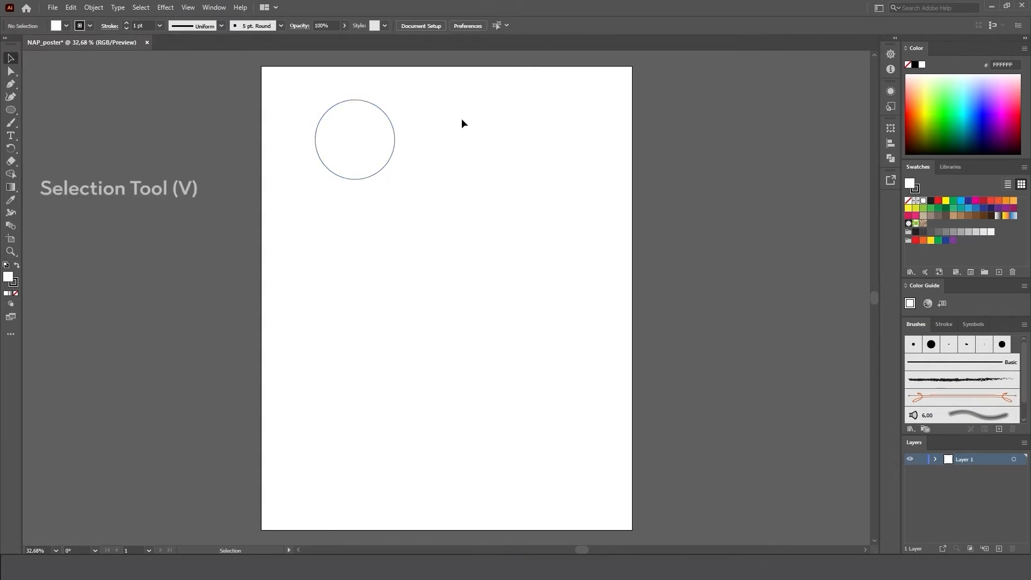
mouse_move(374, 146)
mouse_down()
mouse_move(398, 144)
mouse_move(367, 135)
mouse_move(375, 143)
mouse_up()
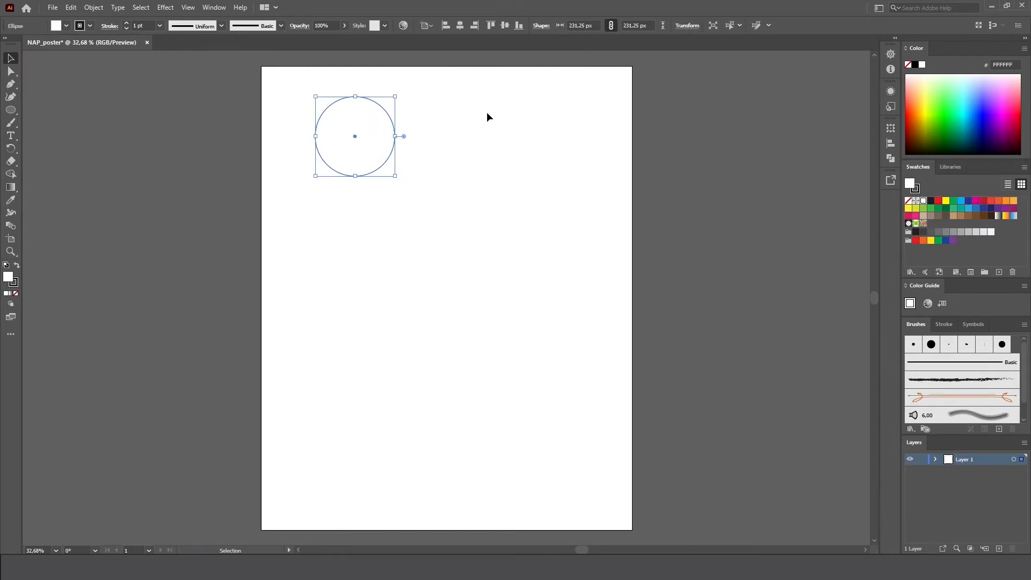
Remove the circle's stroke and fill it with the white-to-black gradient swatch.
click(66, 25)
click(66, 25)
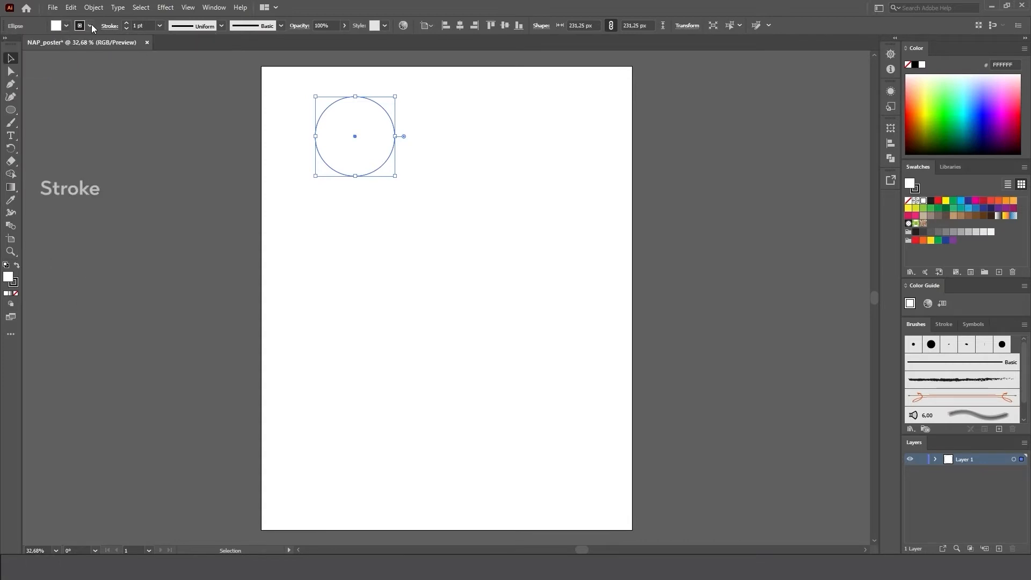
click(90, 25)
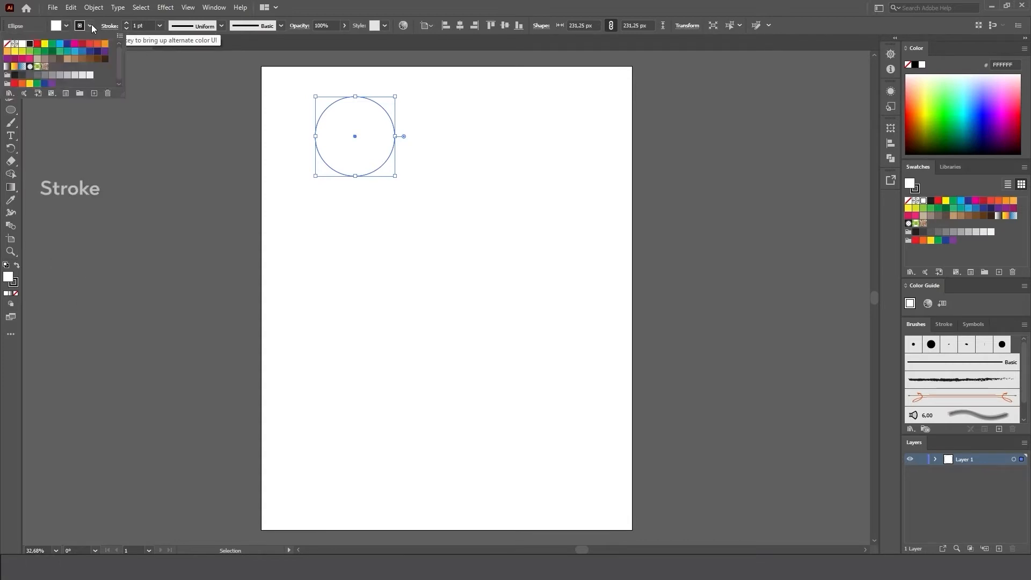
click(8, 47)
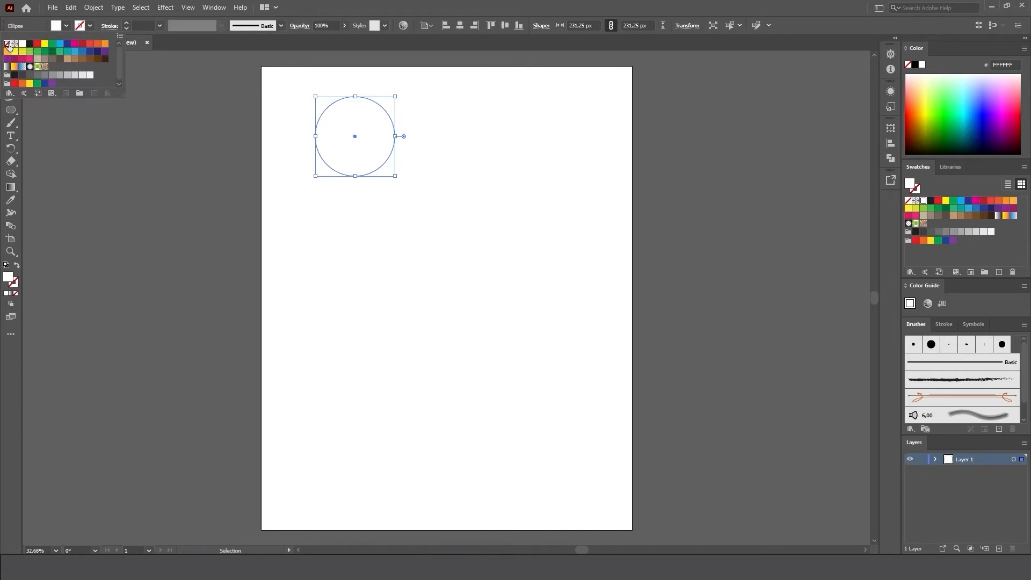
click(67, 27)
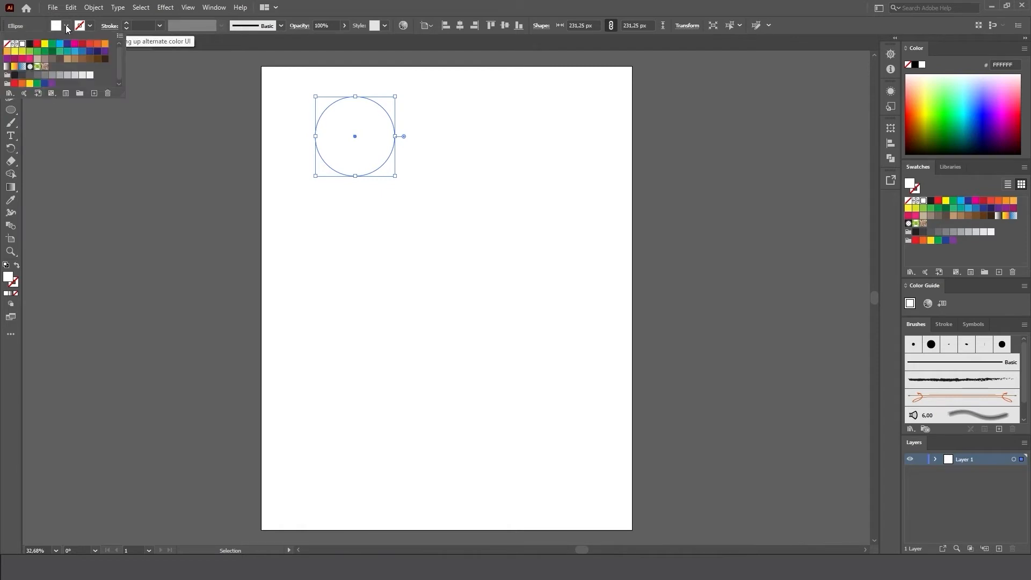
click(6, 68)
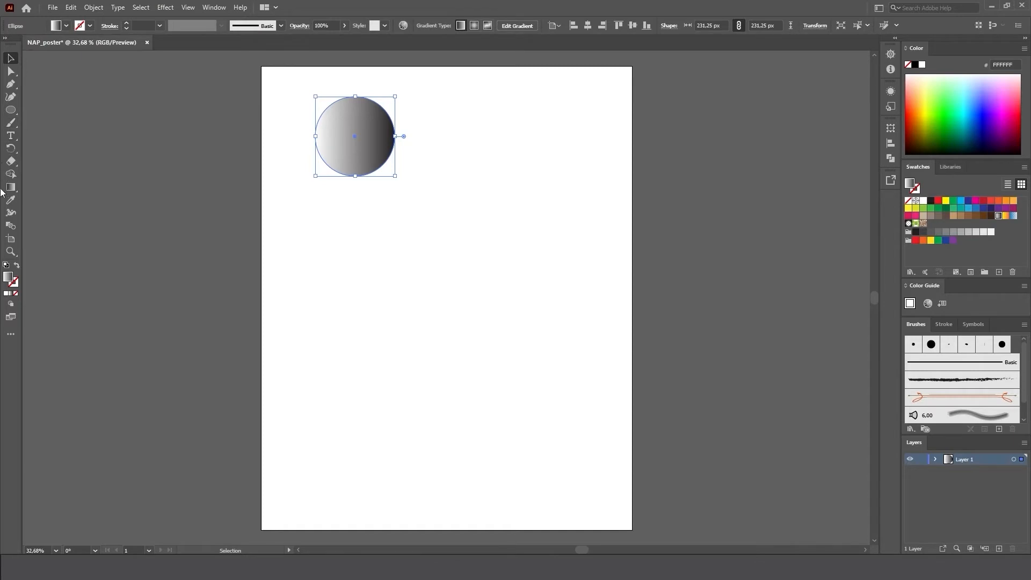
Show the gradient settings for the circle and change the gradient's white color stop to turquoise, about 77ECD1.
click(13, 187)
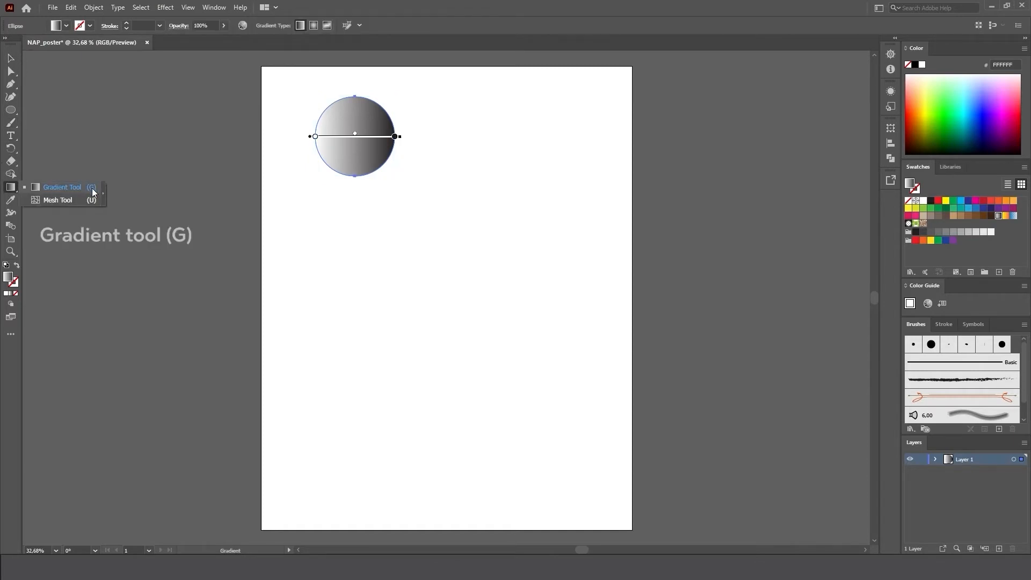
click(10, 191)
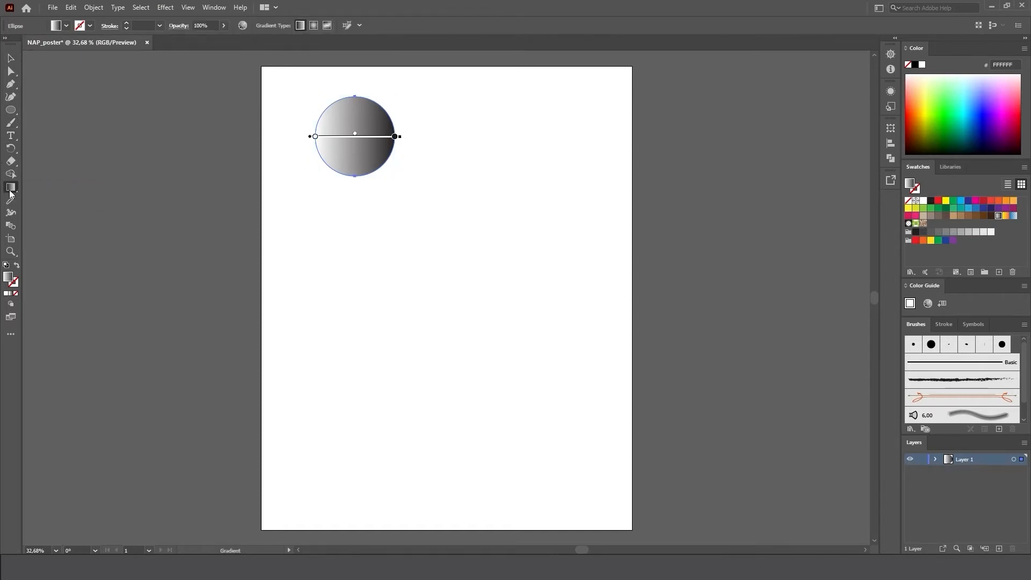
click(223, 8)
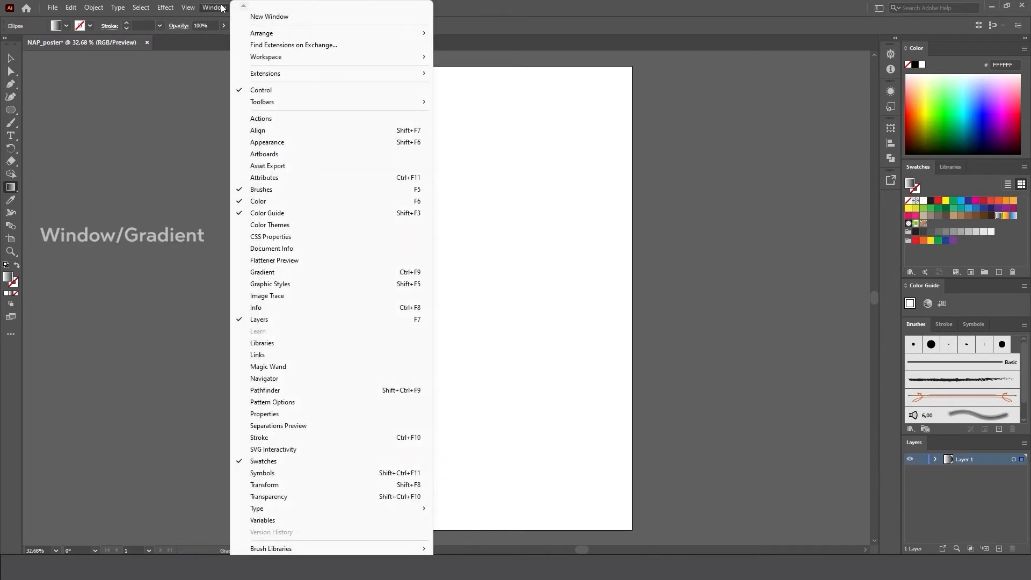
click(261, 274)
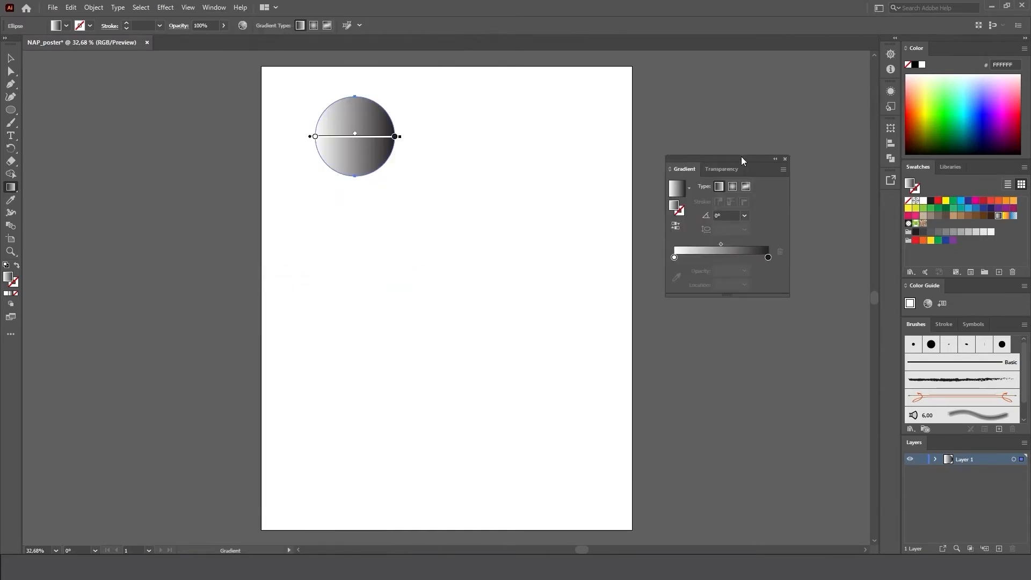
drag(741, 157, 212, 113)
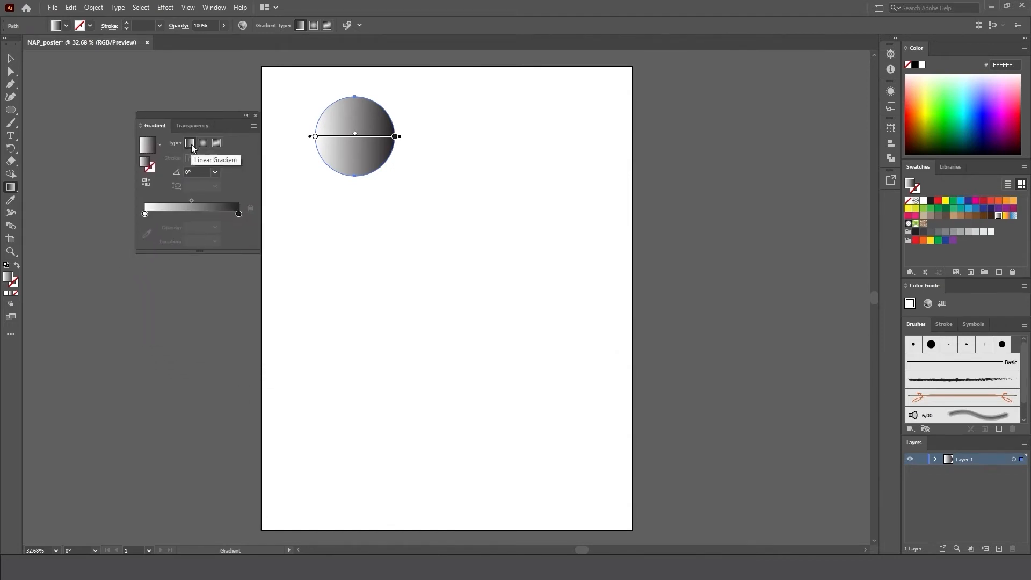
double_click(145, 214)
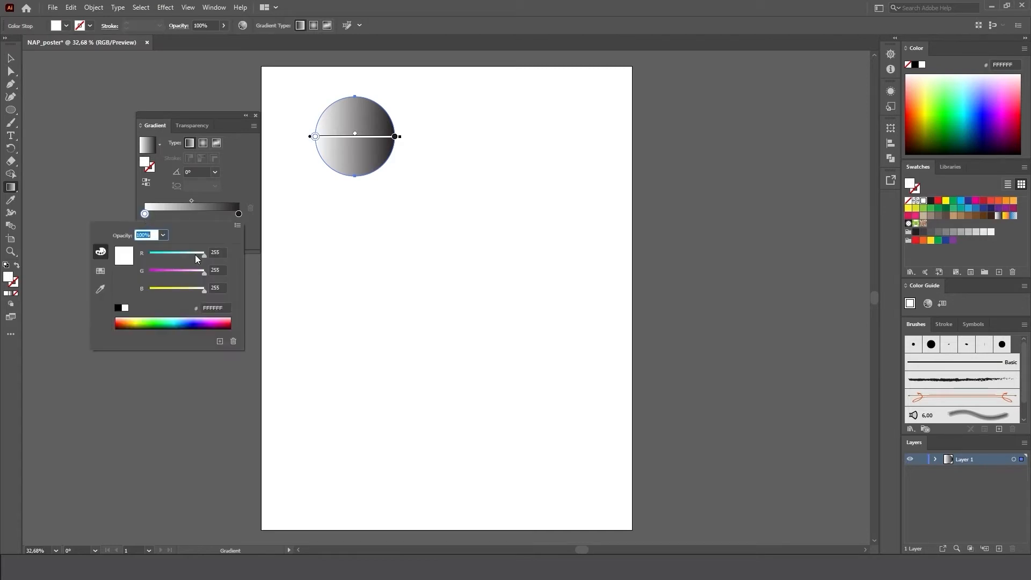
drag(195, 255, 174, 256)
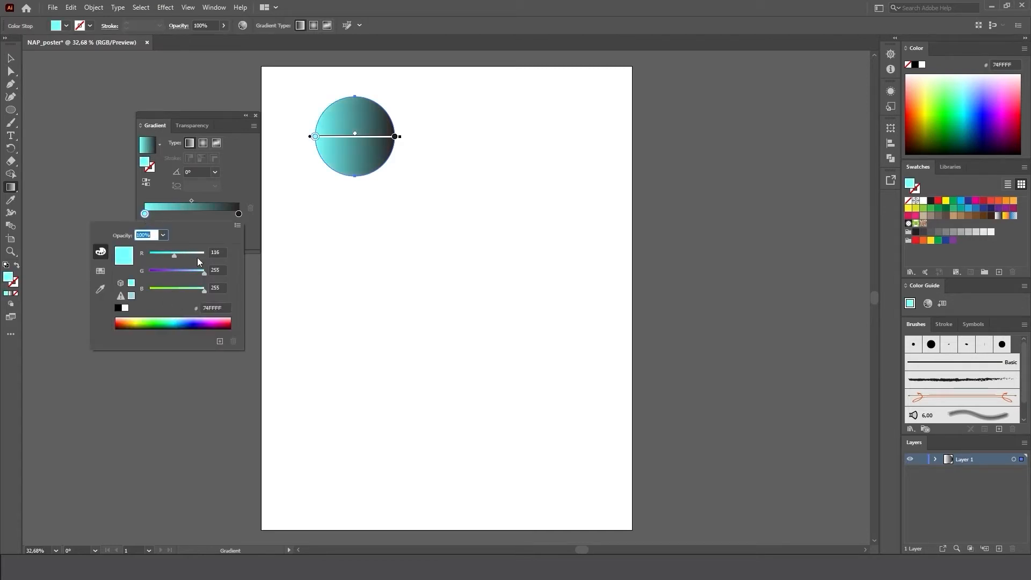
click(183, 270)
drag(177, 327, 195, 292)
drag(163, 253, 175, 254)
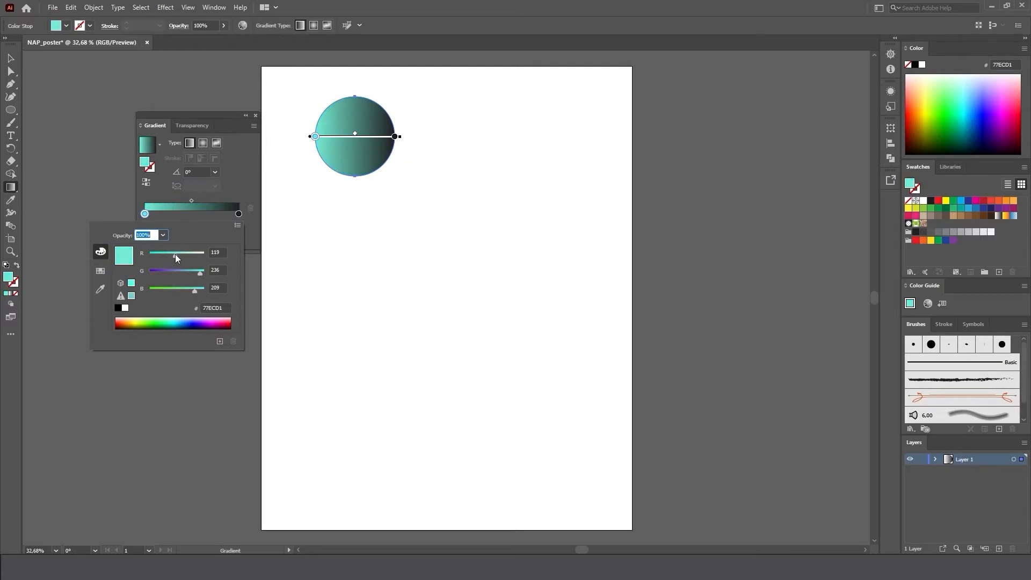
Change the gradient's black color stop to purple 9155FF, close the gradient settings and deselect the circle.
double_click(238, 214)
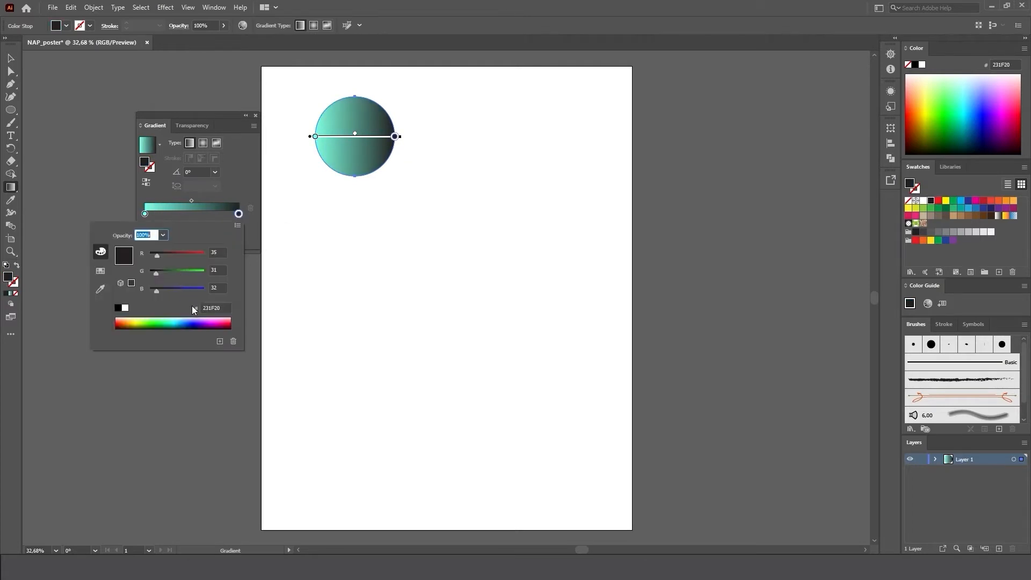
mouse_move(200, 321)
mouse_down()
mouse_move(215, 318)
mouse_move(199, 320)
mouse_up()
click(240, 178)
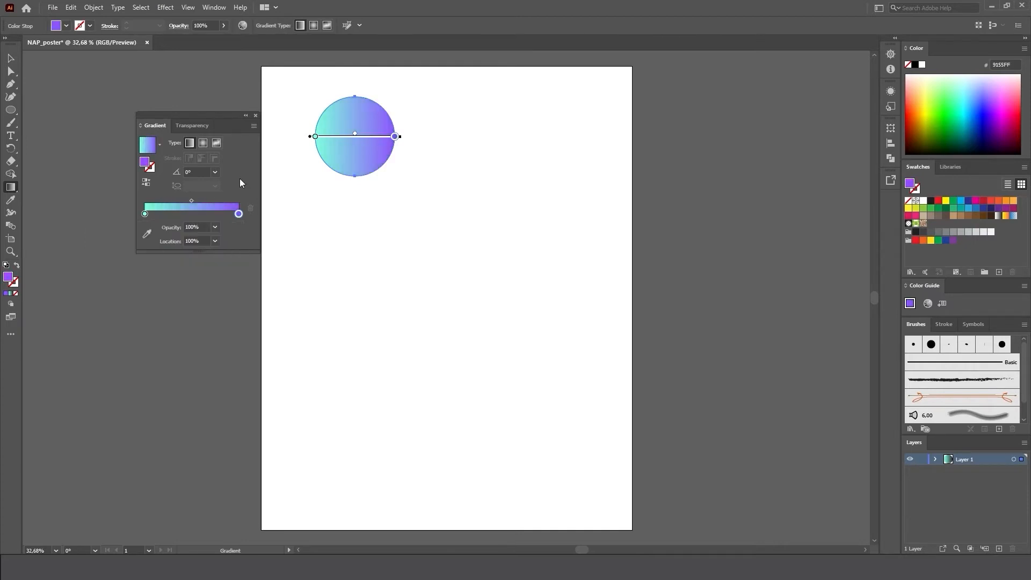
click(256, 116)
click(12, 60)
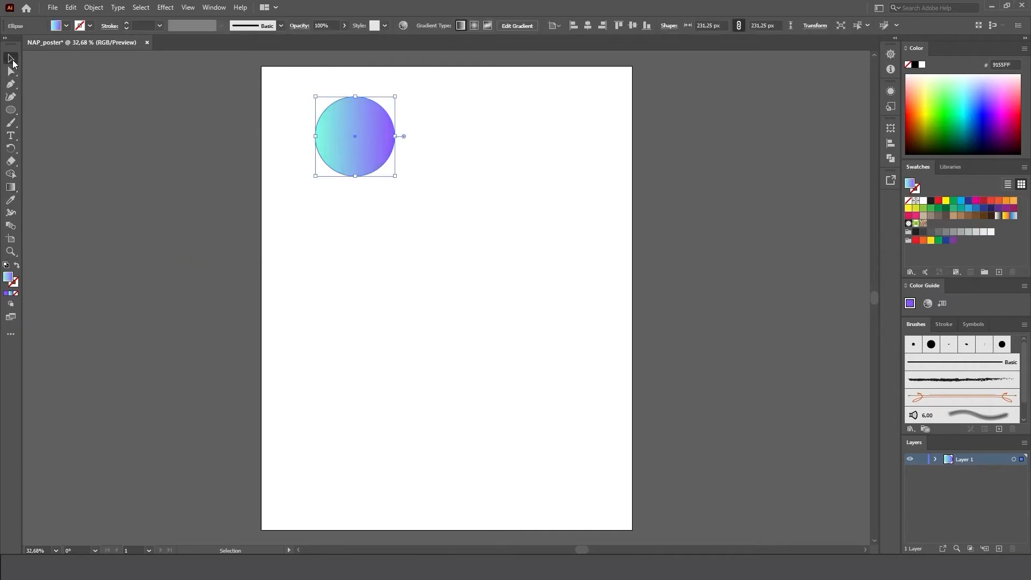
click(460, 124)
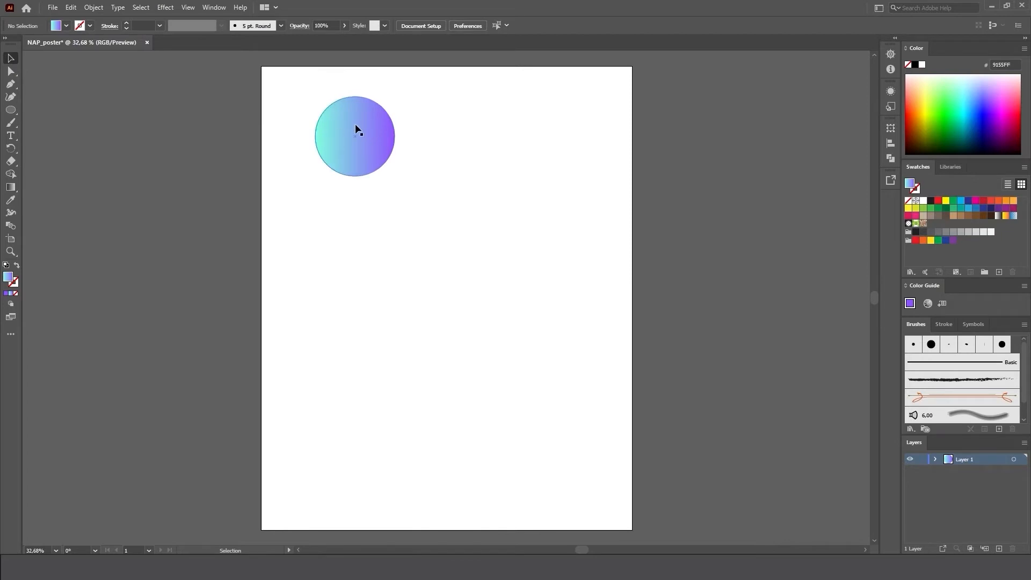
Duplicate the gradient circle by copying it and pasting the copy in the middle of the artboard.
key(alt)
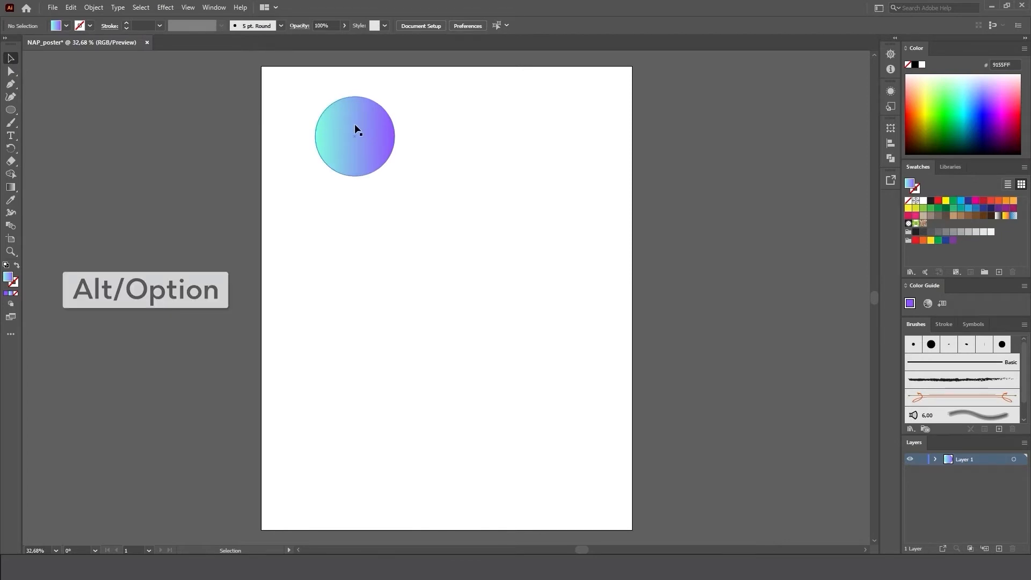
drag(355, 129, 352, 297)
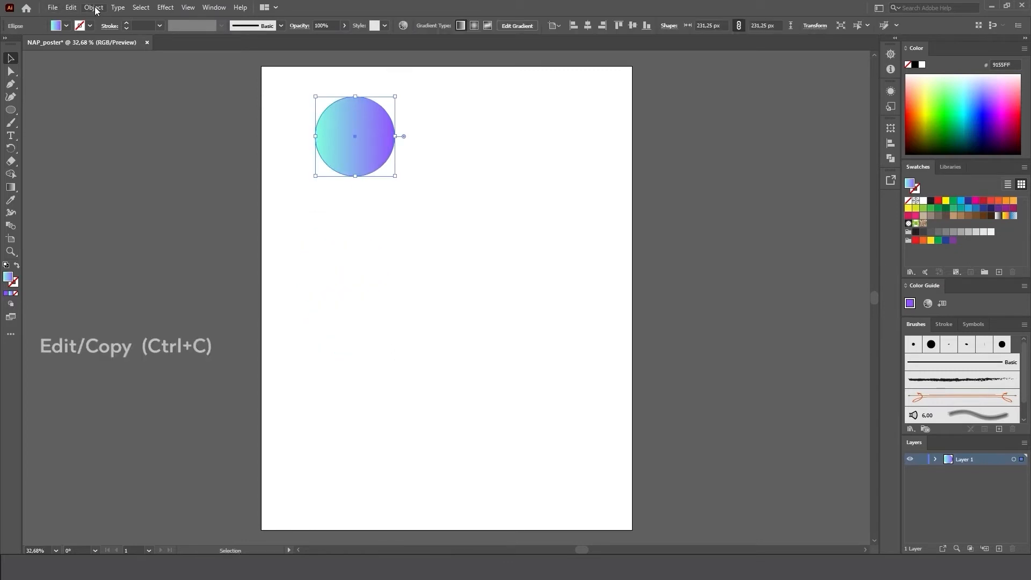
click(71, 8)
click(90, 59)
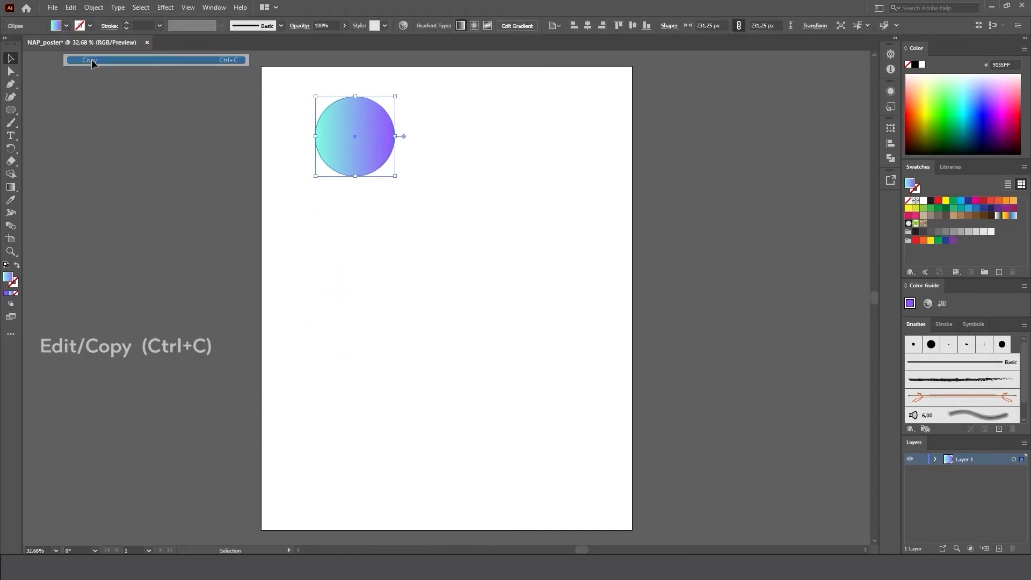
click(71, 9)
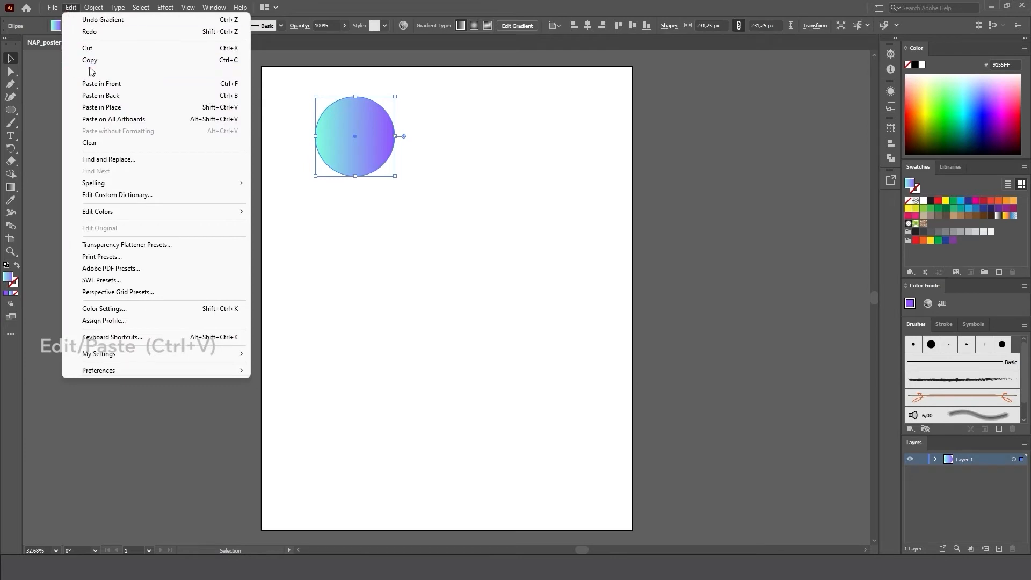
click(85, 73)
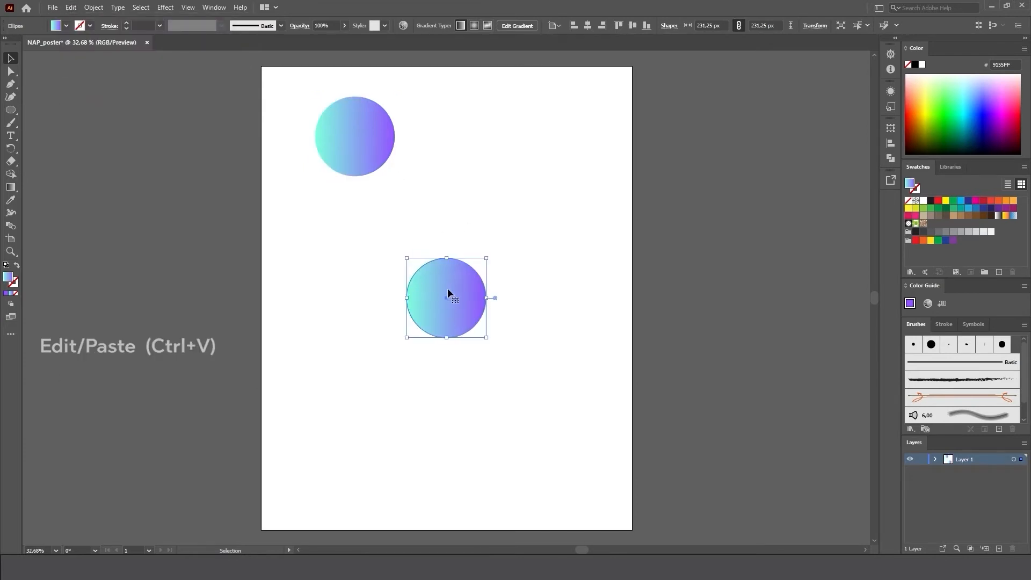
Move the duplicated circle directly below the original in the artboard's lower half and rotate it clockwise until its purple side faces lower left.
drag(449, 292, 355, 398)
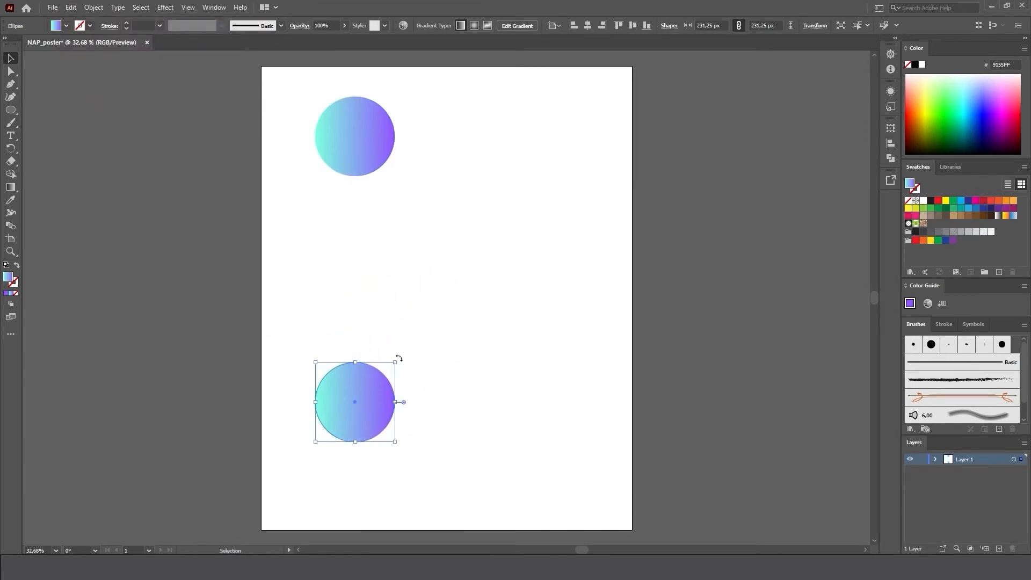
drag(399, 358, 375, 487)
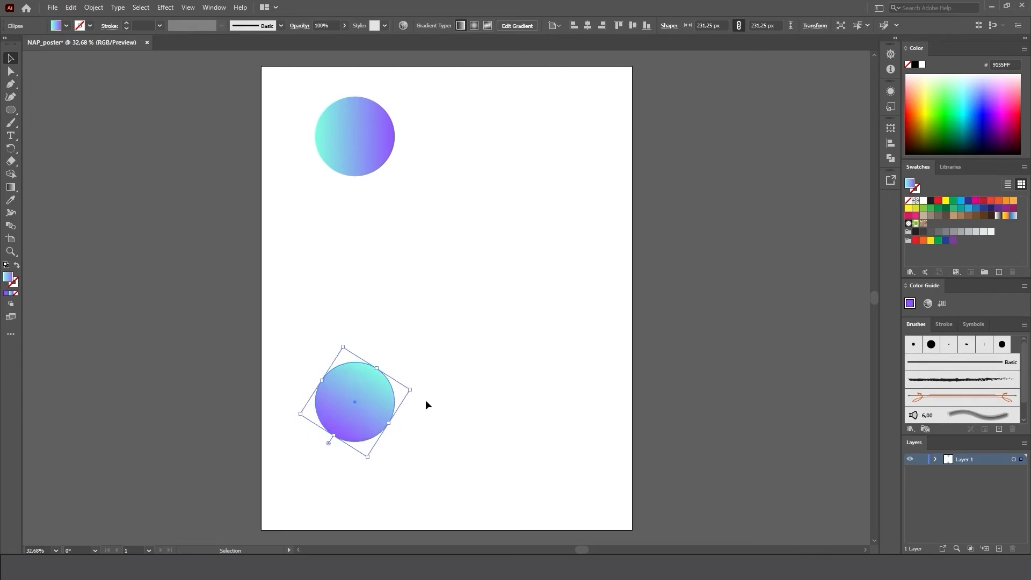
click(465, 264)
Select both gradient circles and make a blend between them.
drag(290, 82, 458, 433)
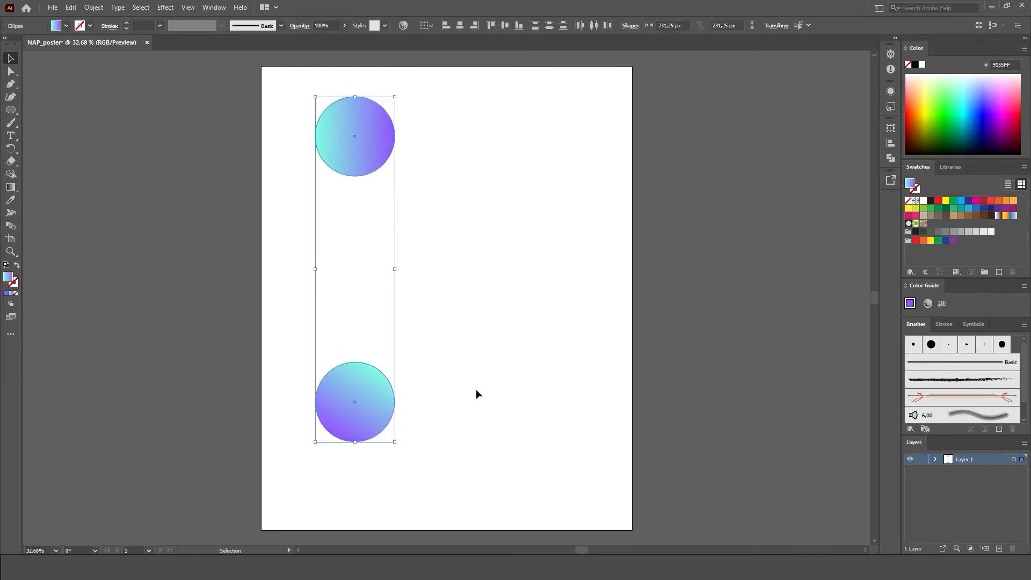
click(93, 7)
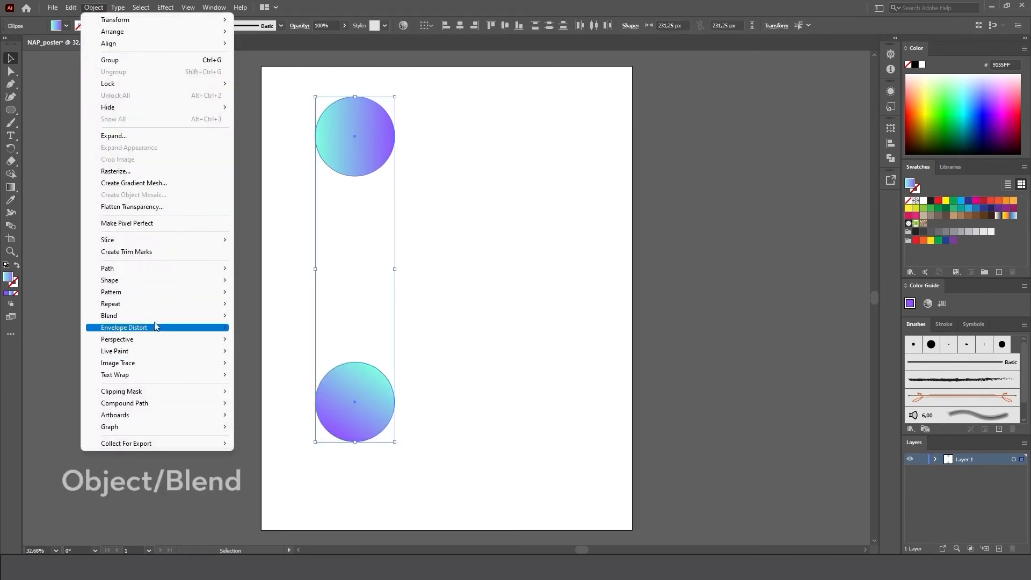
mouse_move(154, 321)
click(260, 316)
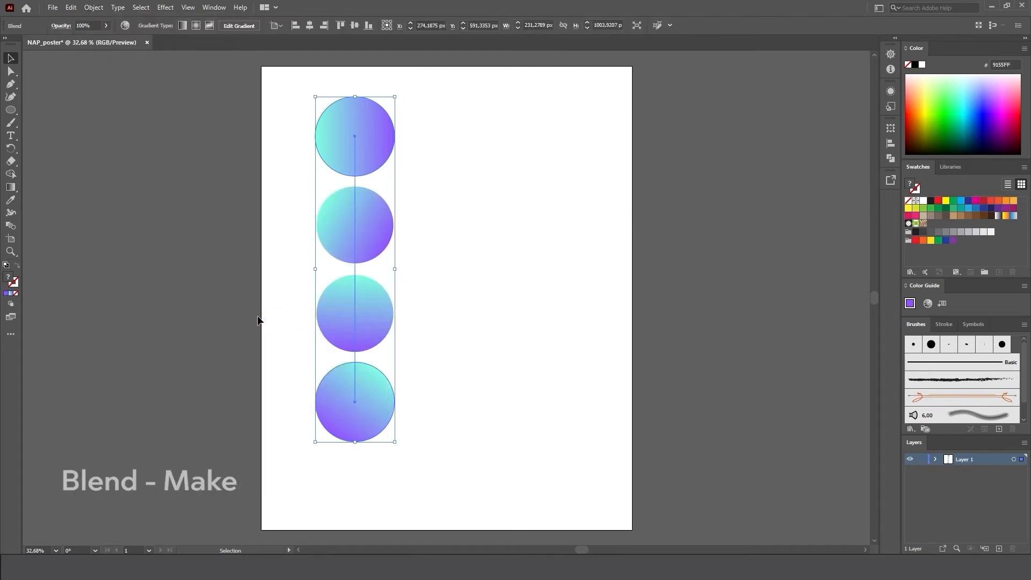
Set the blend's spacing to Specified Steps with 1000 steps.
click(93, 9)
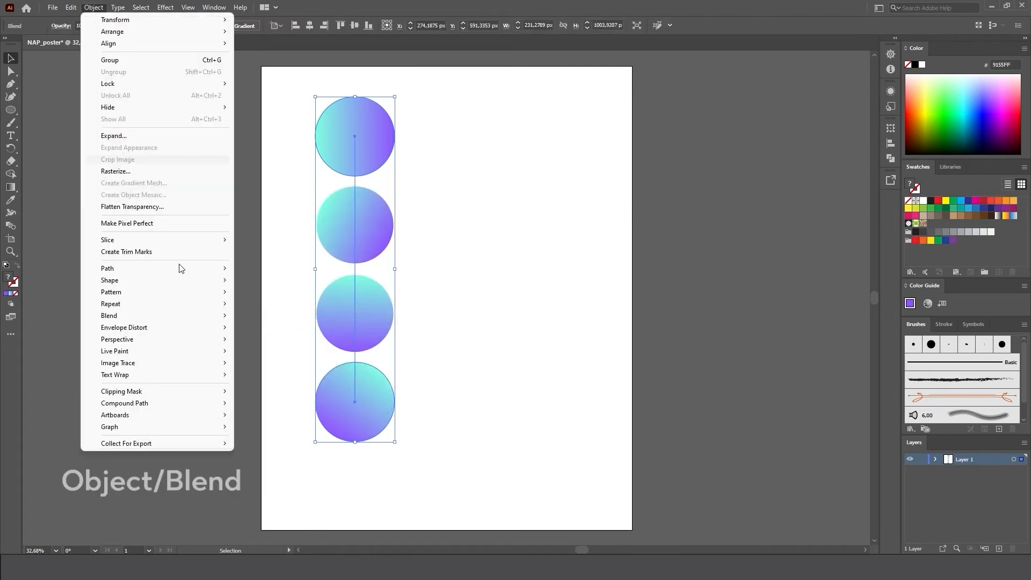
mouse_move(163, 315)
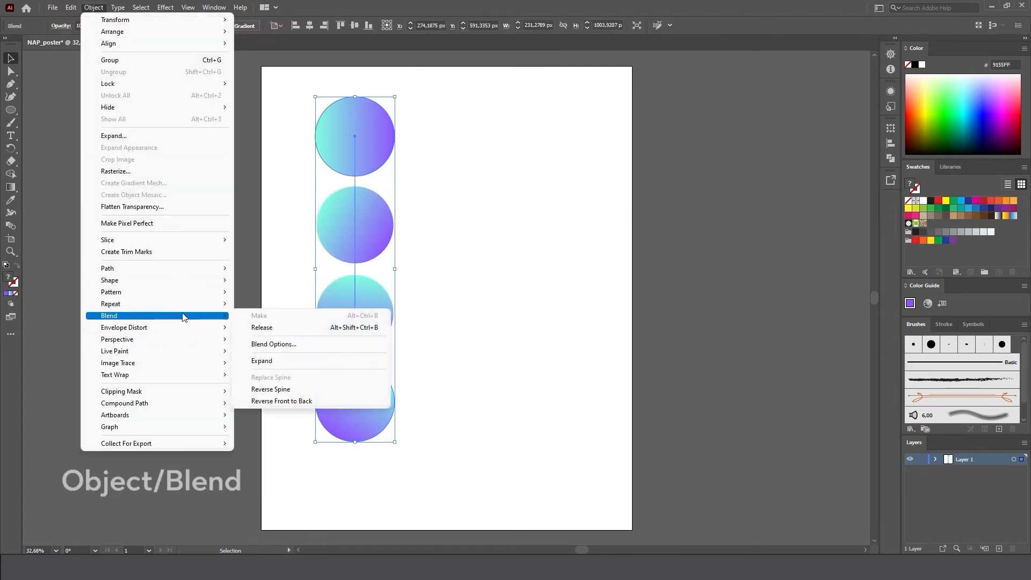
click(297, 347)
click(528, 223)
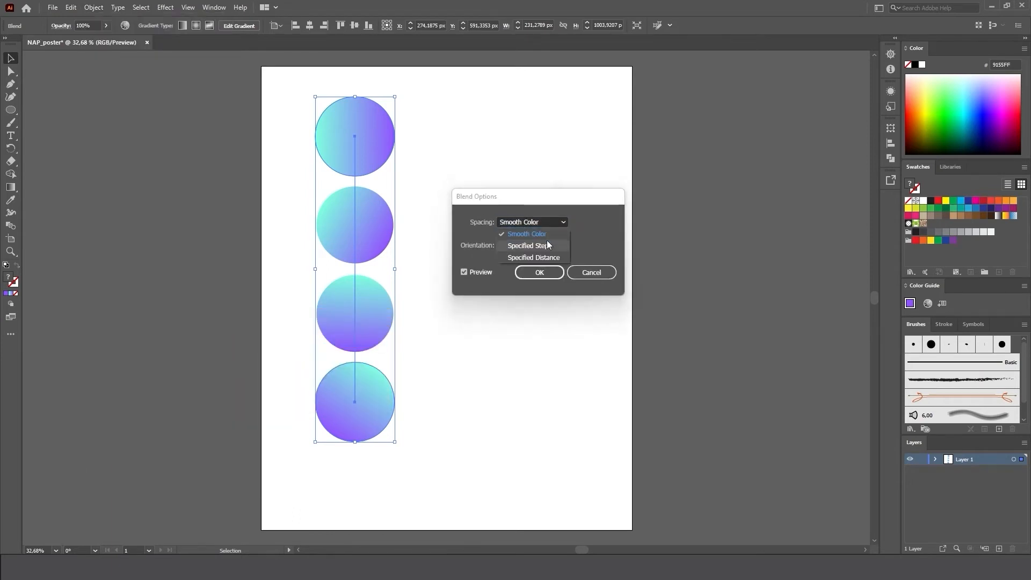
click(529, 246)
text(100)
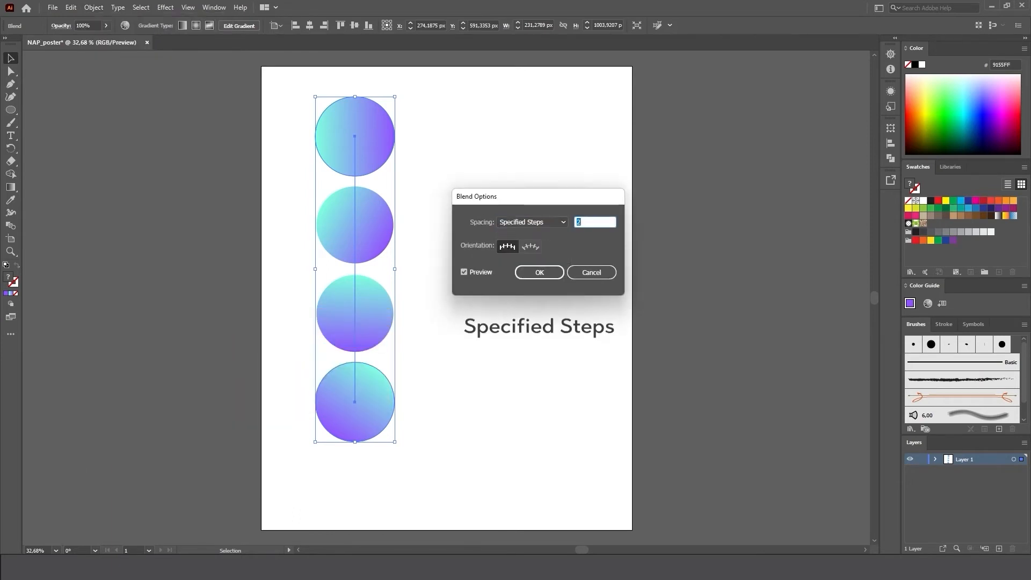
text(0)
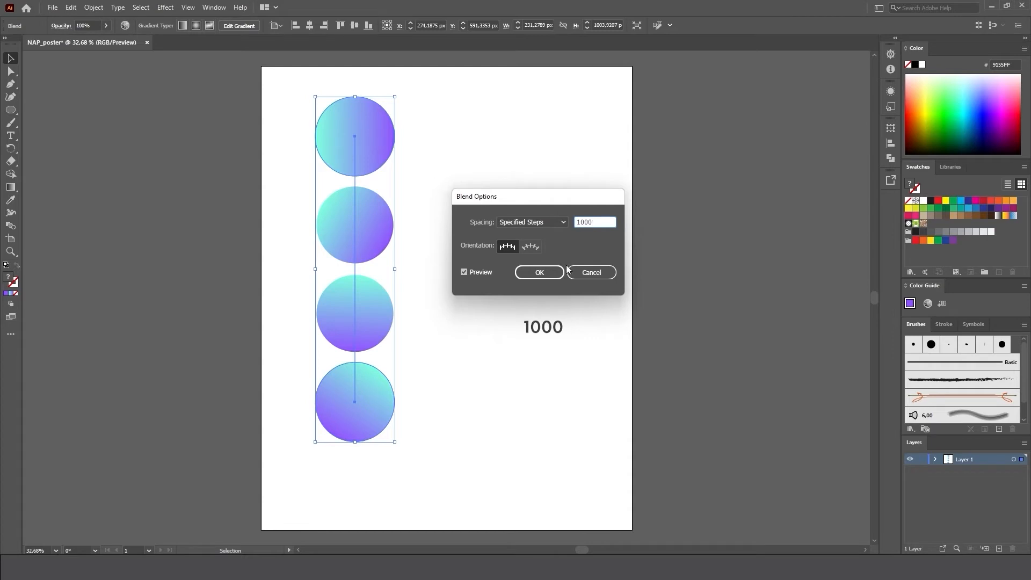
click(555, 271)
Move the blended tube off the artboard to the empty canvas on its right and deselect it.
click(351, 86)
click(318, 185)
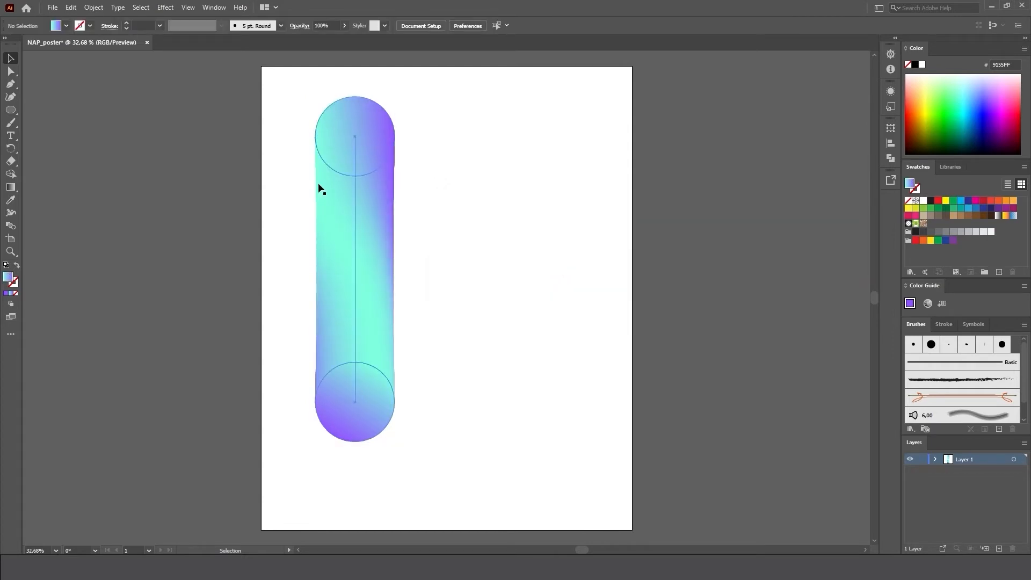
click(259, 117)
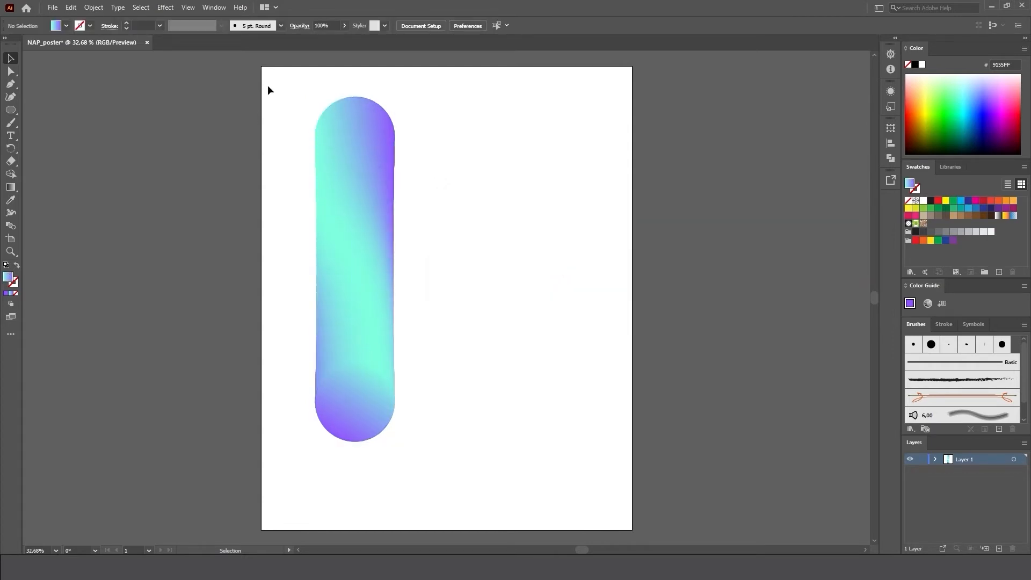
drag(269, 90, 735, 415)
click(120, 76)
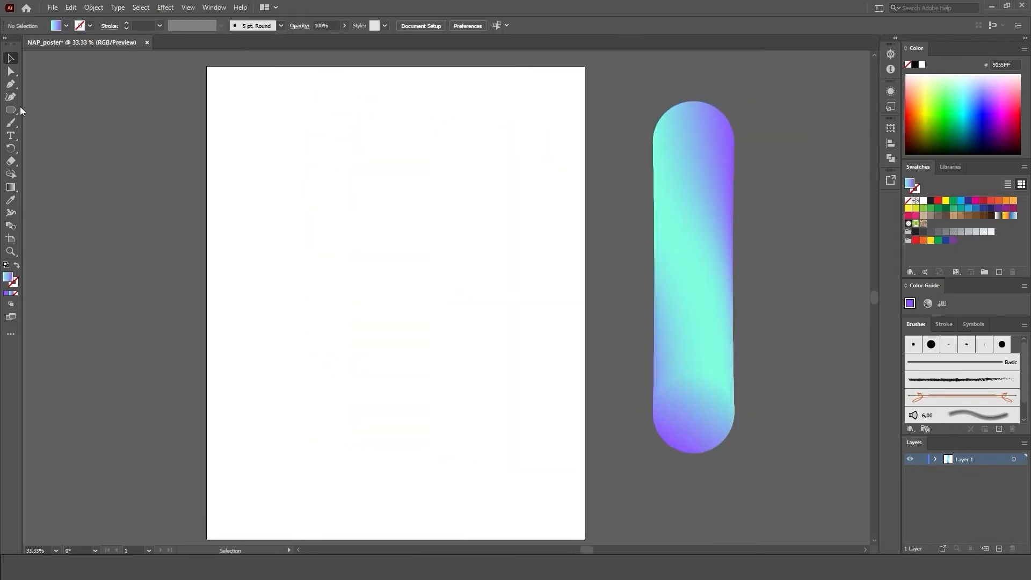
Paint one long looping, wavy path with the Paintbrush tool, winding across the artboard from top to bottom and past both side edges.
click(13, 125)
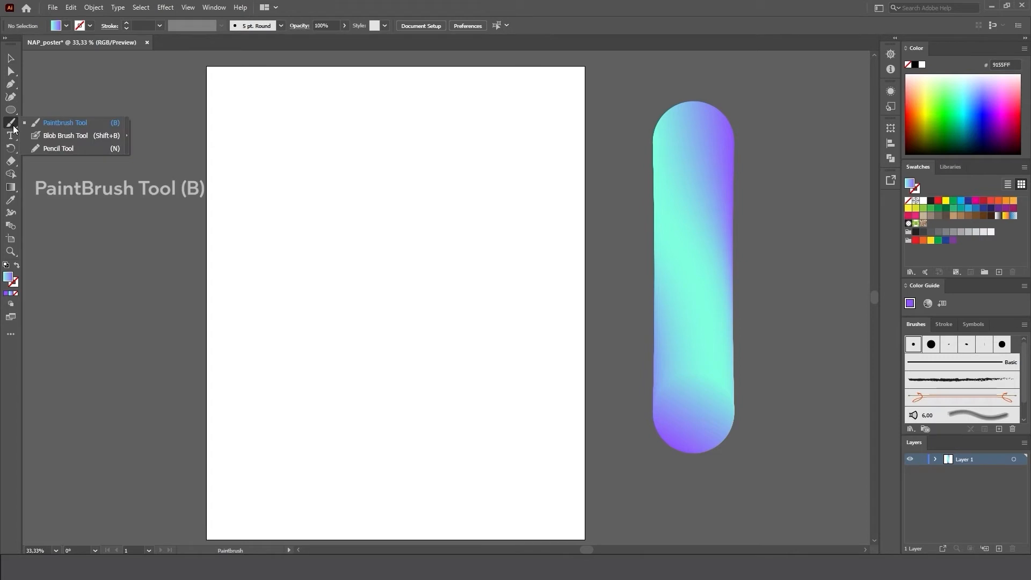
key(b)
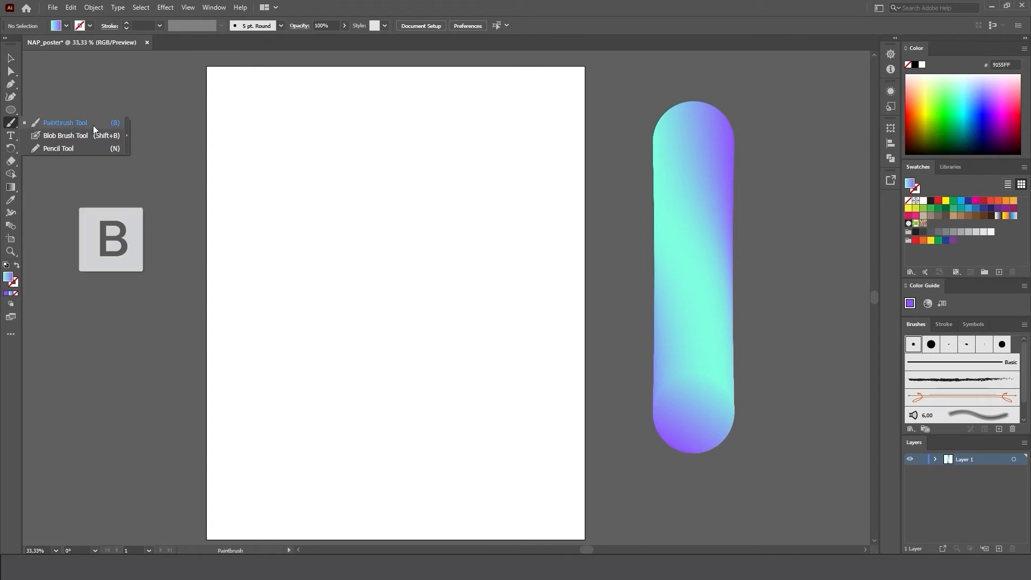
mouse_move(171, 154)
mouse_down()
mouse_move(189, 174)
mouse_move(256, 156)
mouse_move(348, 91)
mouse_move(539, 167)
mouse_move(580, 104)
mouse_move(514, 84)
mouse_move(488, 116)
mouse_move(472, 194)
mouse_move(405, 219)
mouse_move(356, 165)
mouse_move(165, 277)
mouse_up()
mouse_move(286, 246)
mouse_down()
mouse_move(607, 267)
mouse_move(426, 333)
mouse_move(183, 363)
mouse_move(527, 458)
mouse_move(388, 535)
mouse_move(132, 518)
mouse_up()
scroll(471, 206, down, 2)
scroll(471, 206, up, 1)
Select the wavy path together with the blended tube and replace the blend's spine with the path.
key(v)
mouse_move(218, 111)
mouse_down()
mouse_move(594, 309)
mouse_move(741, 416)
mouse_up()
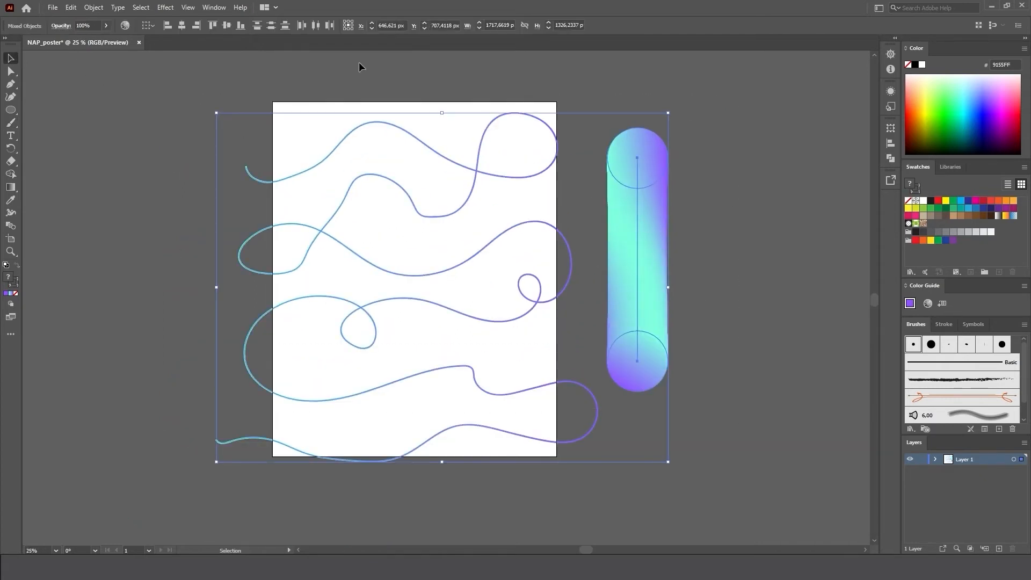
click(94, 8)
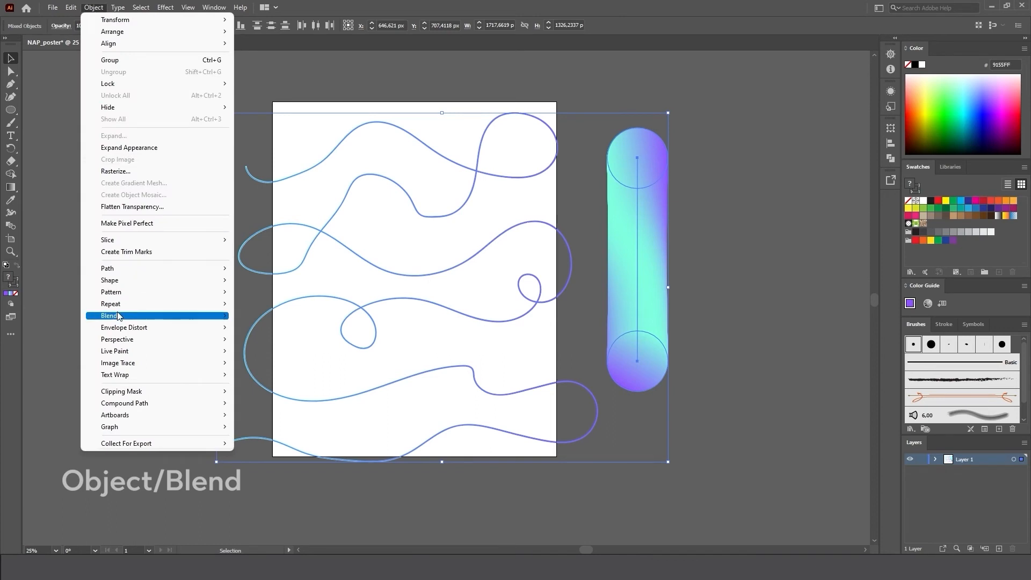
mouse_move(215, 315)
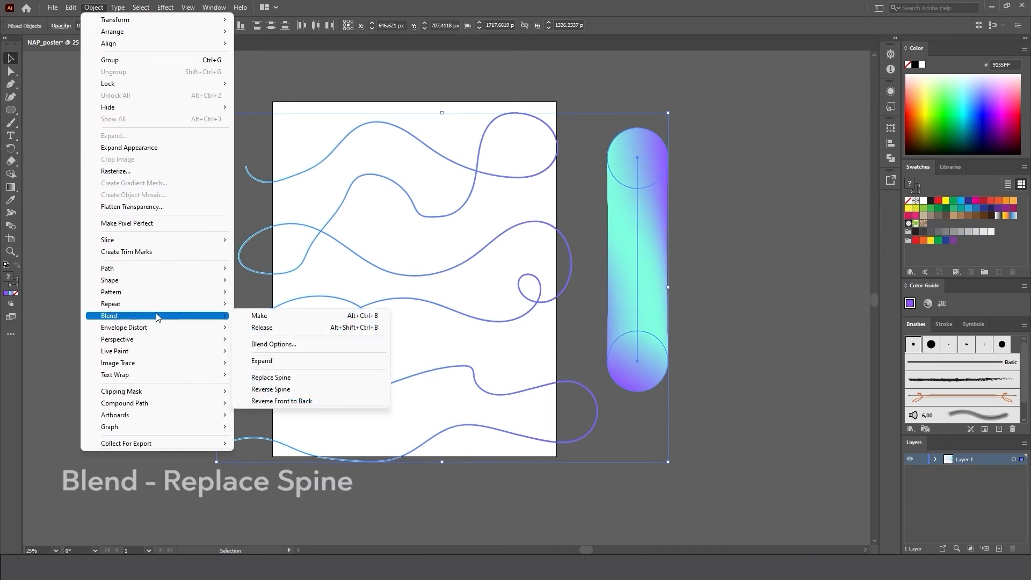
click(300, 379)
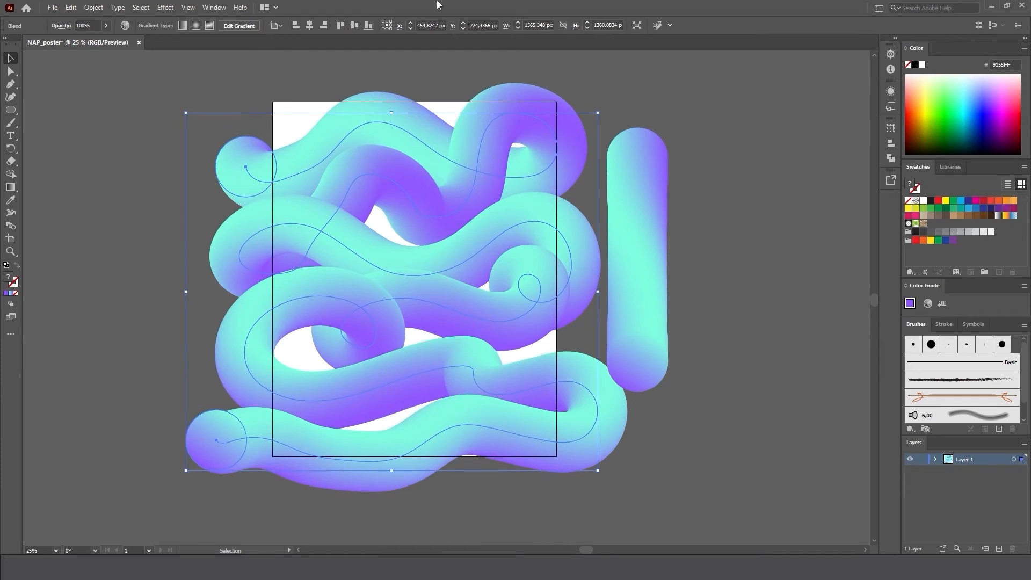
Apply the Roughen effect to the wavy blend with a relative size of 42%, detail of 52/in and corner points.
click(171, 8)
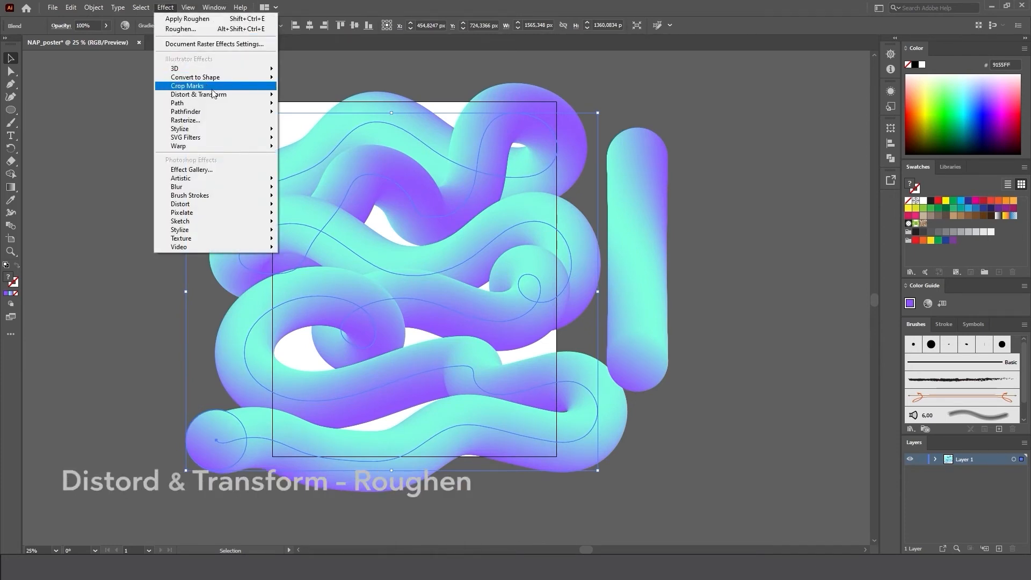
mouse_move(214, 94)
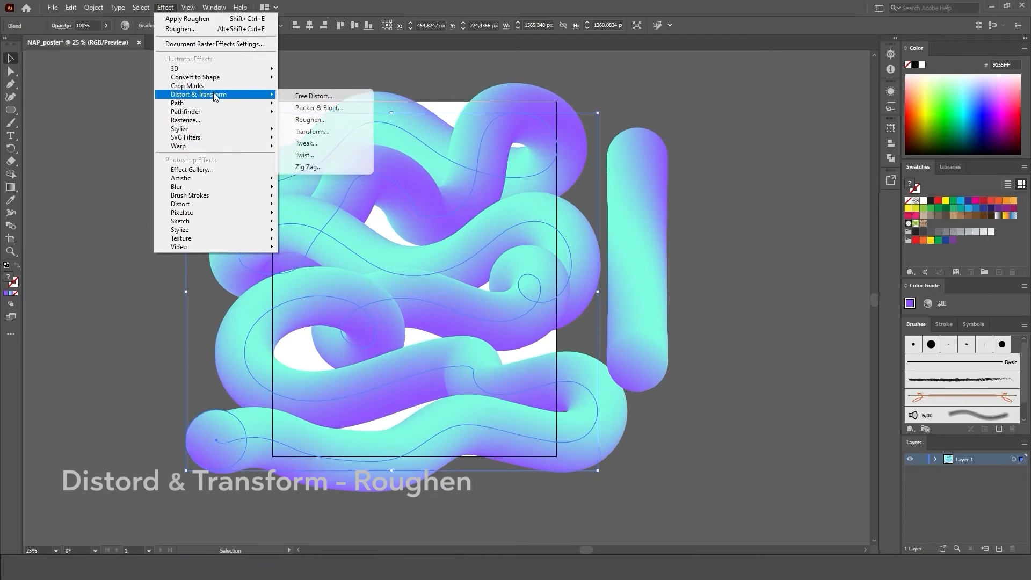
click(324, 118)
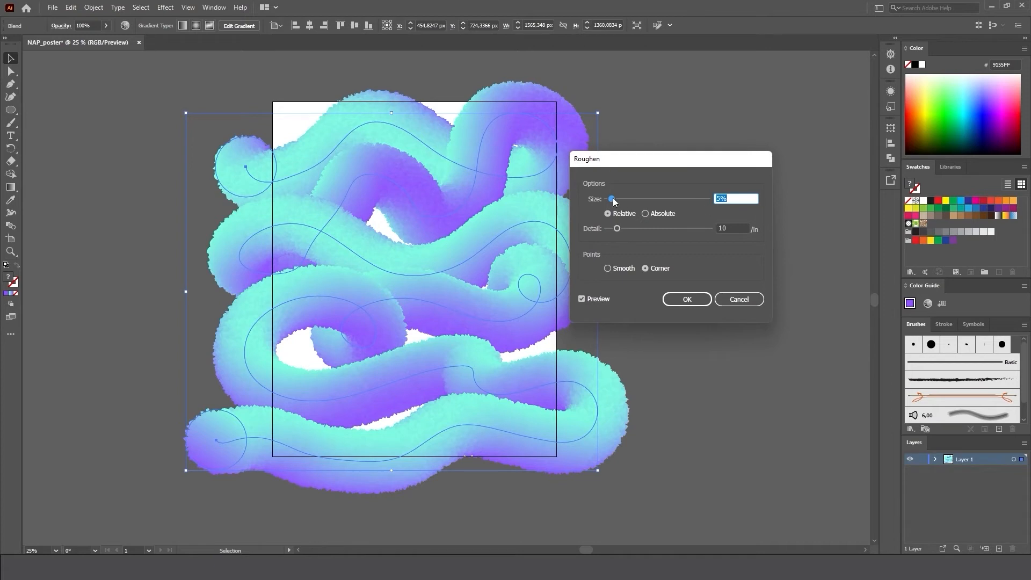
drag(614, 200, 643, 203)
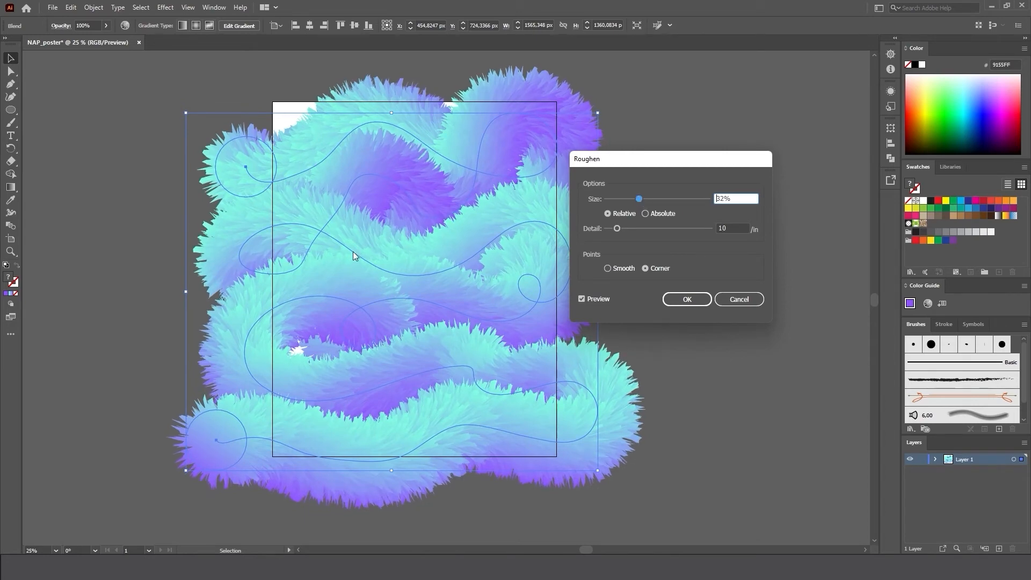
drag(640, 200, 649, 199)
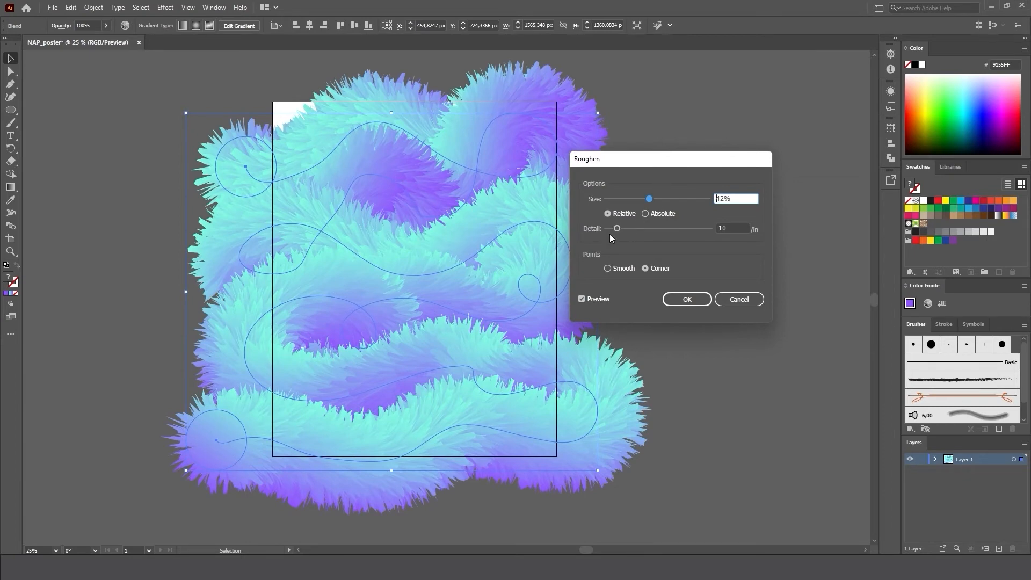
drag(617, 226, 627, 229)
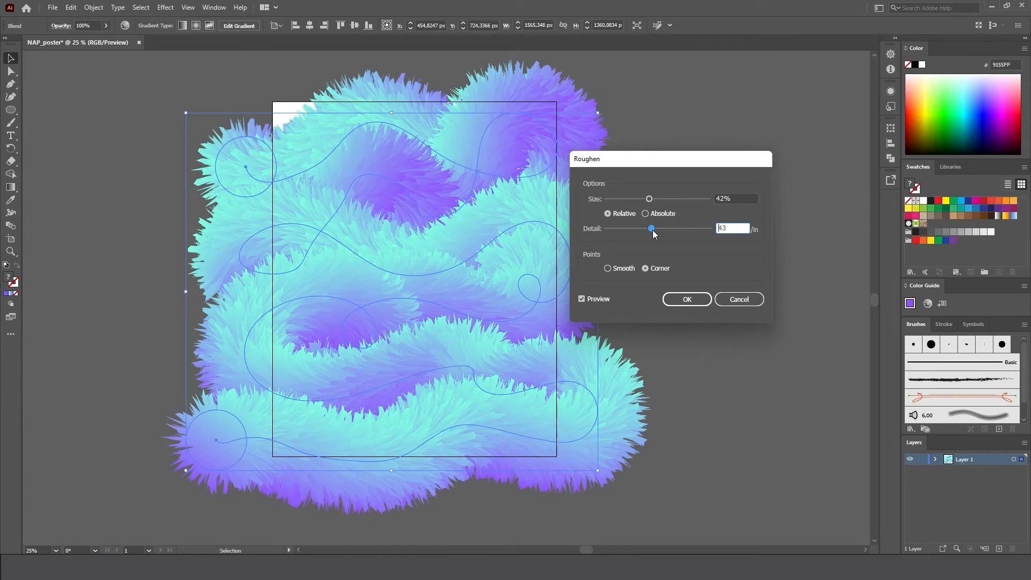
drag(659, 230, 661, 232)
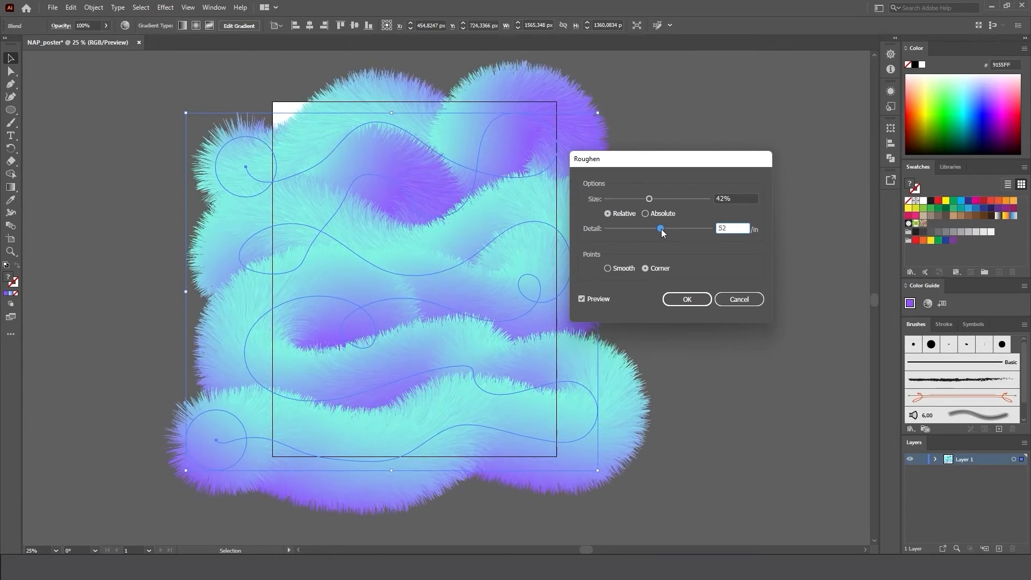
click(688, 299)
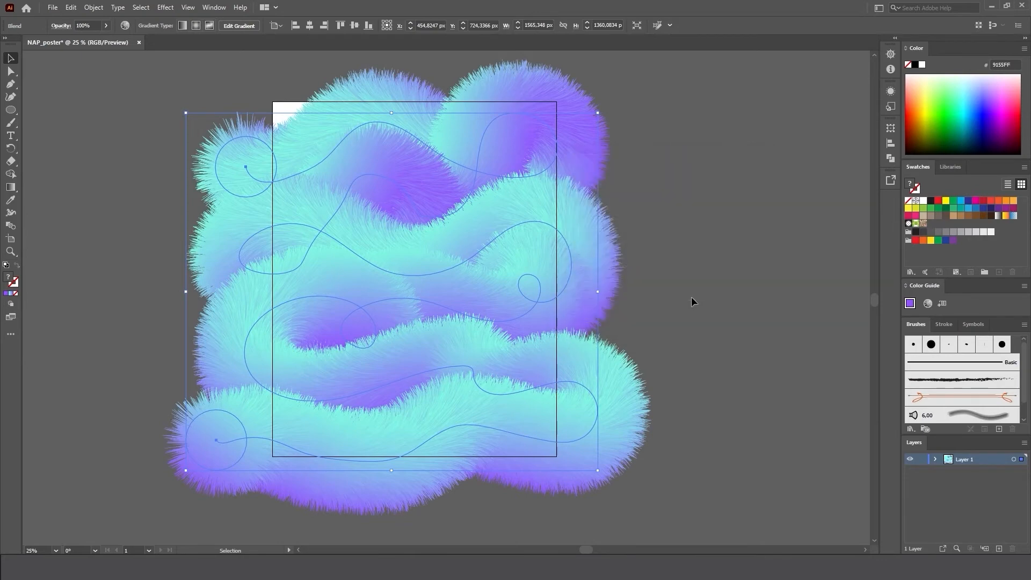
Shift the furry shape slightly up and left so that it covers the whole artboard, and deselect it.
drag(530, 281, 506, 271)
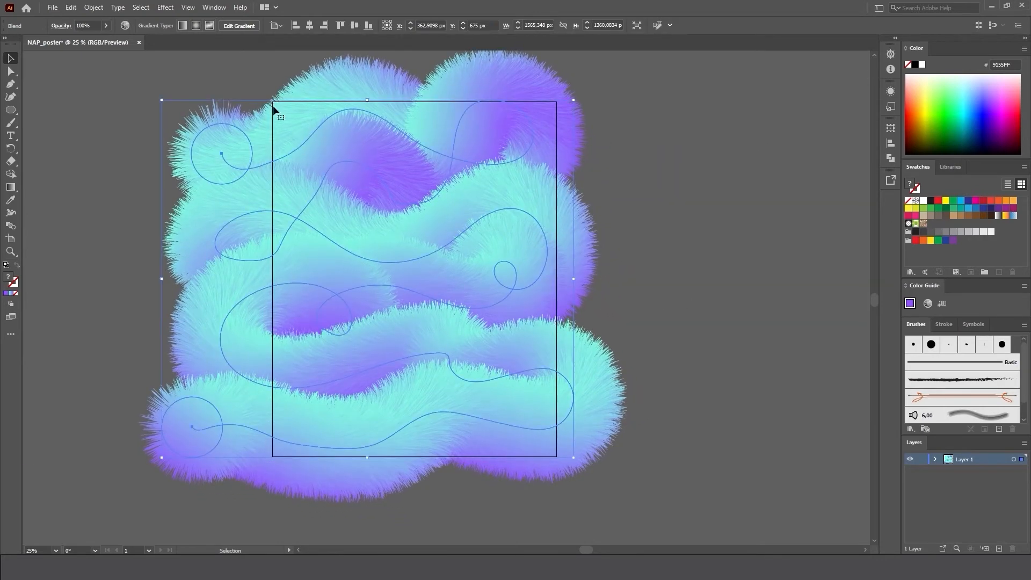
click(735, 217)
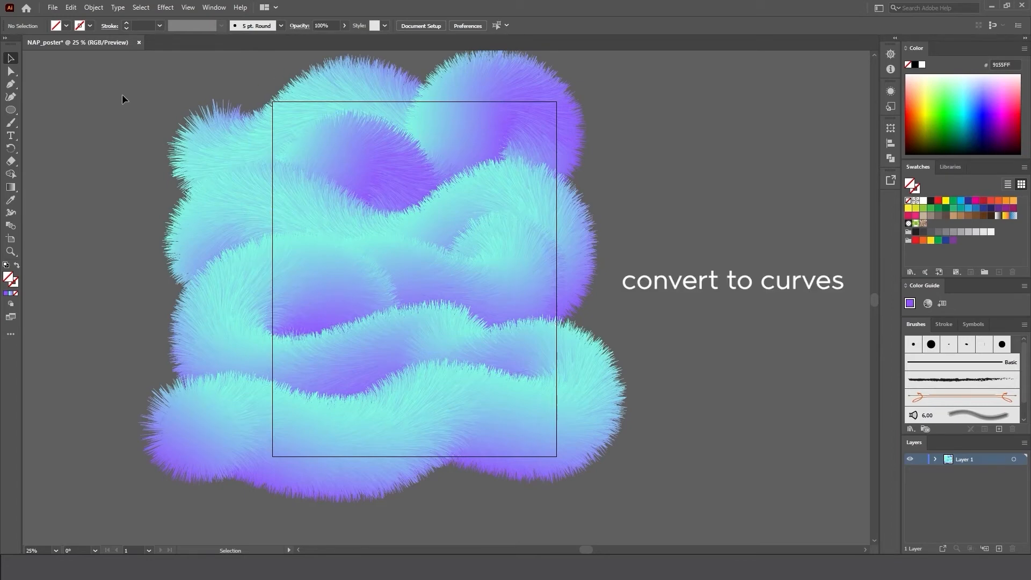
Expand the appearance of the furry blend and deselect it.
click(572, 379)
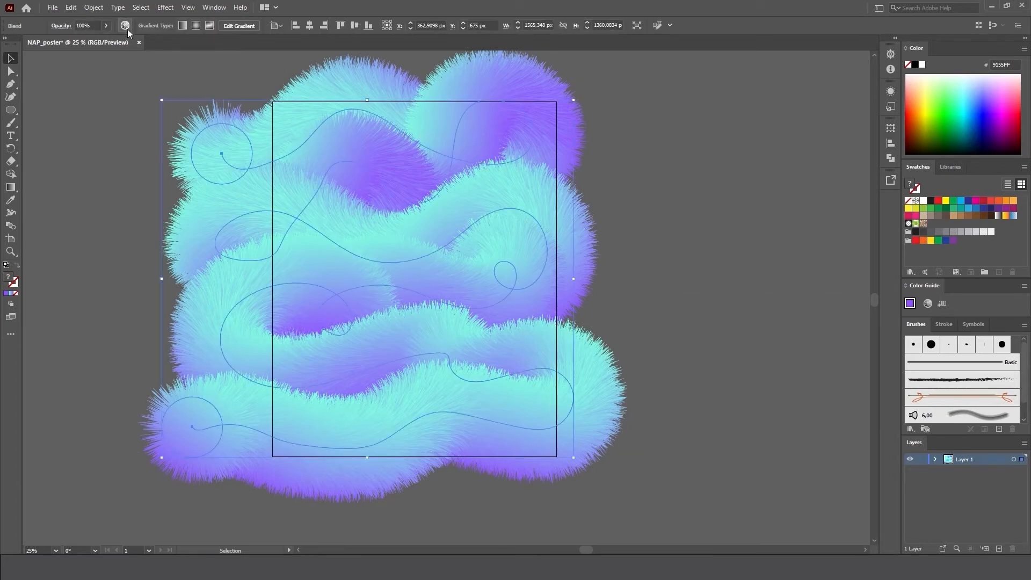
click(94, 8)
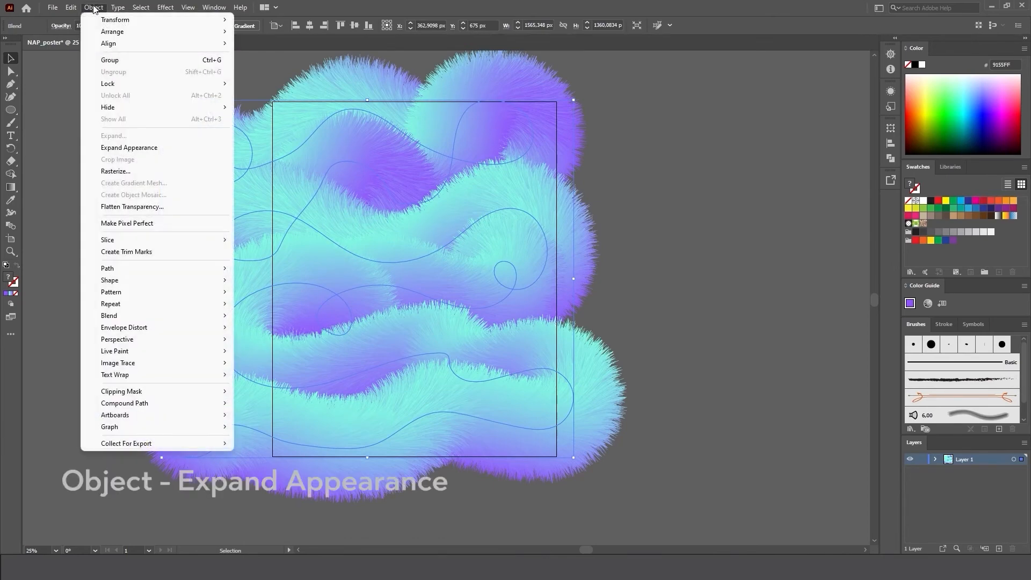
click(137, 146)
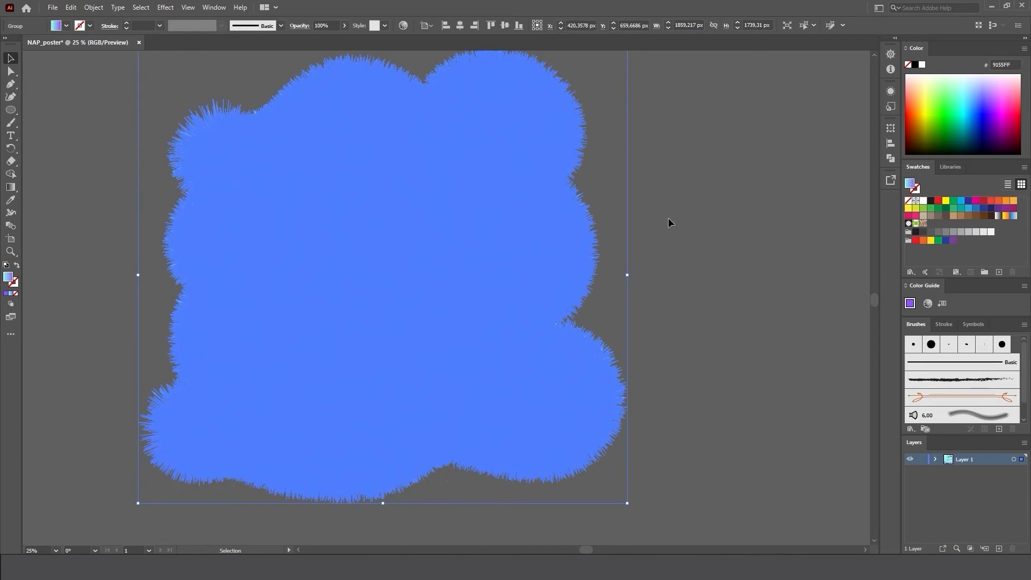
click(682, 219)
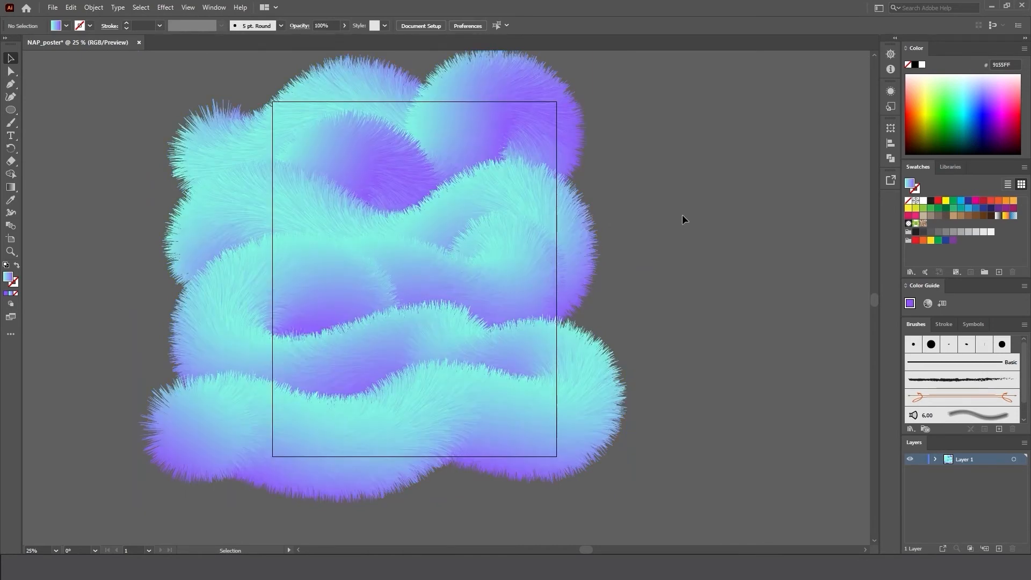
Ungroup the expanded furry artwork into its separate pieces and deselect it.
click(435, 235)
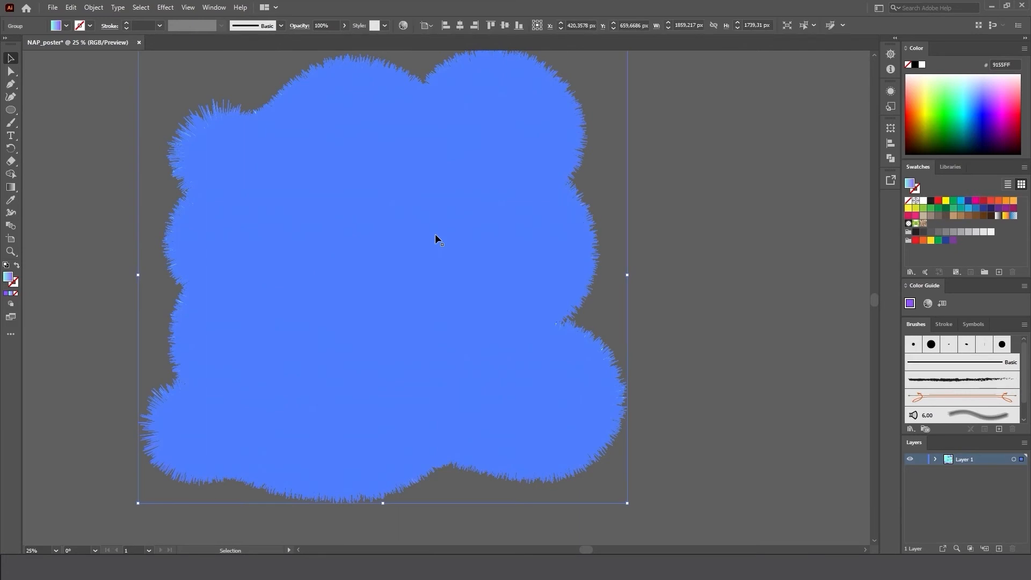
right_click(435, 235)
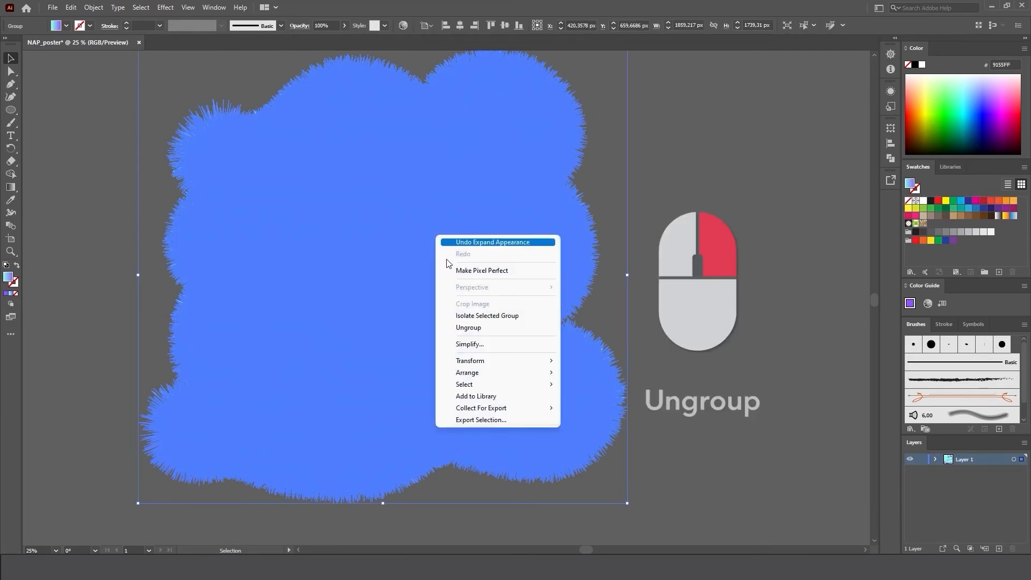
click(473, 329)
click(763, 250)
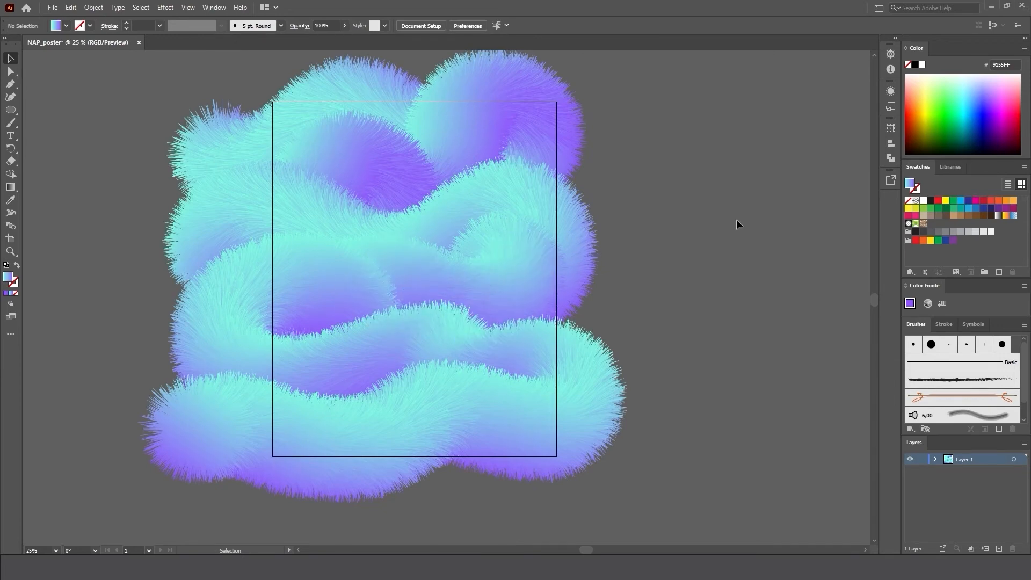
Add a 200 pt point-text object beside the artboard and replace its placeholder text with the letter N.
click(15, 136)
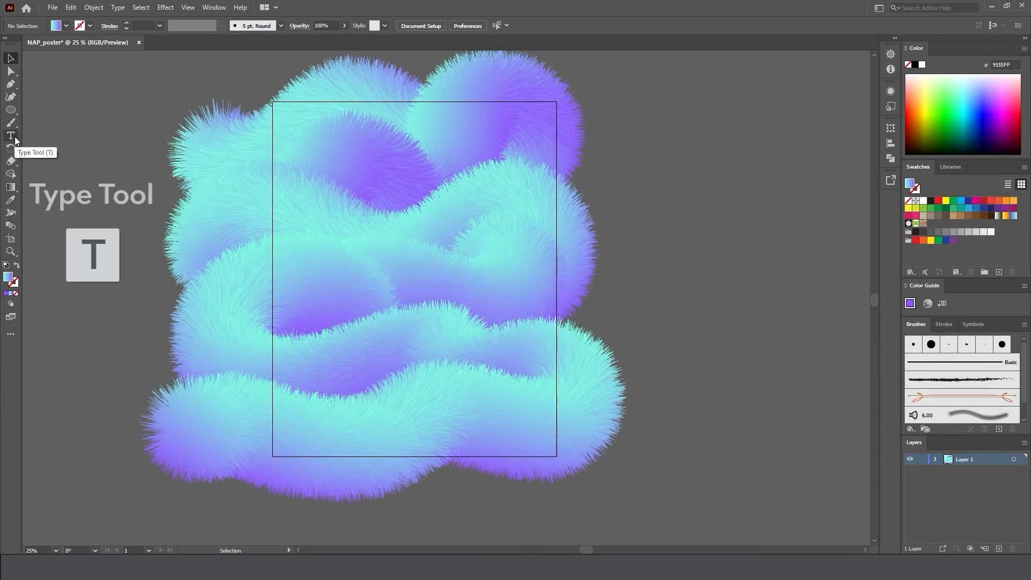
click(648, 191)
click(531, 25)
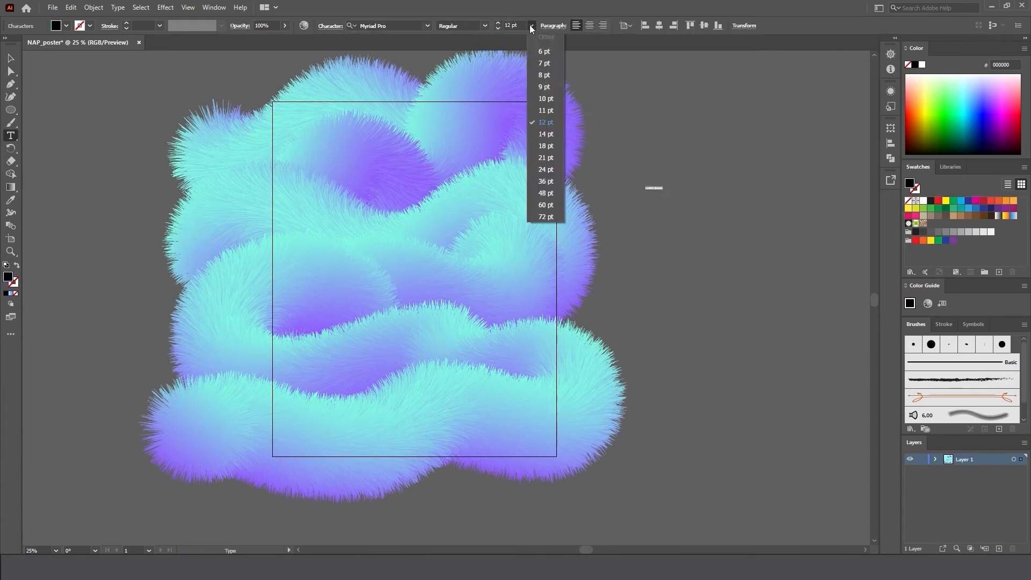
click(543, 217)
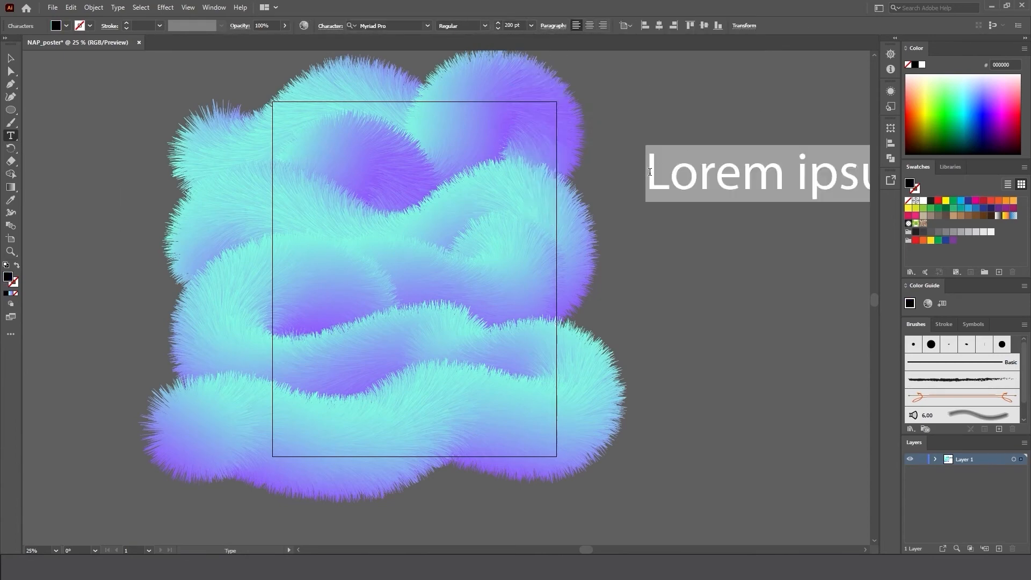
mouse_move(649, 172)
mouse_down()
mouse_move(889, 178)
mouse_move(787, 178)
mouse_up()
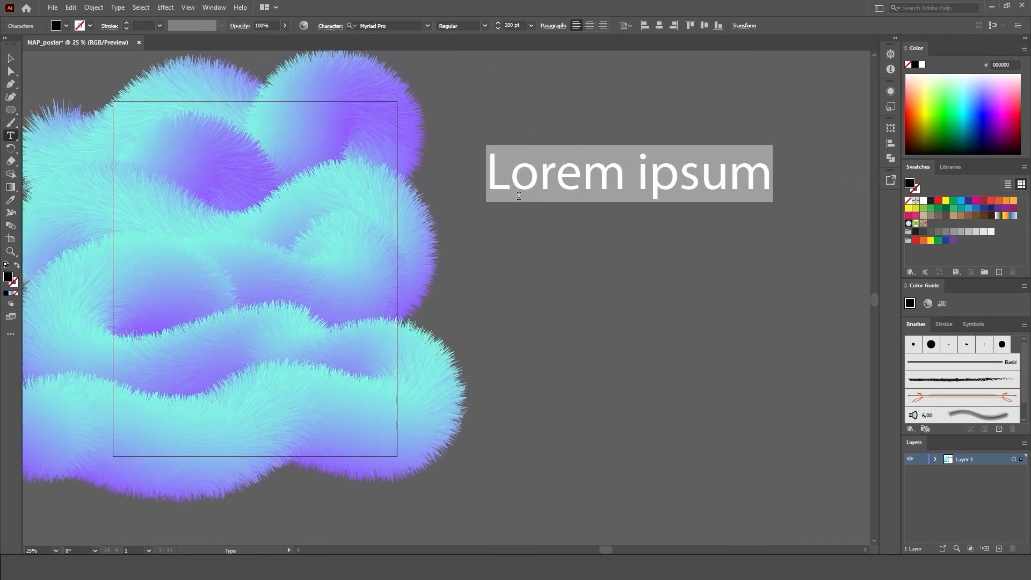
text(N)
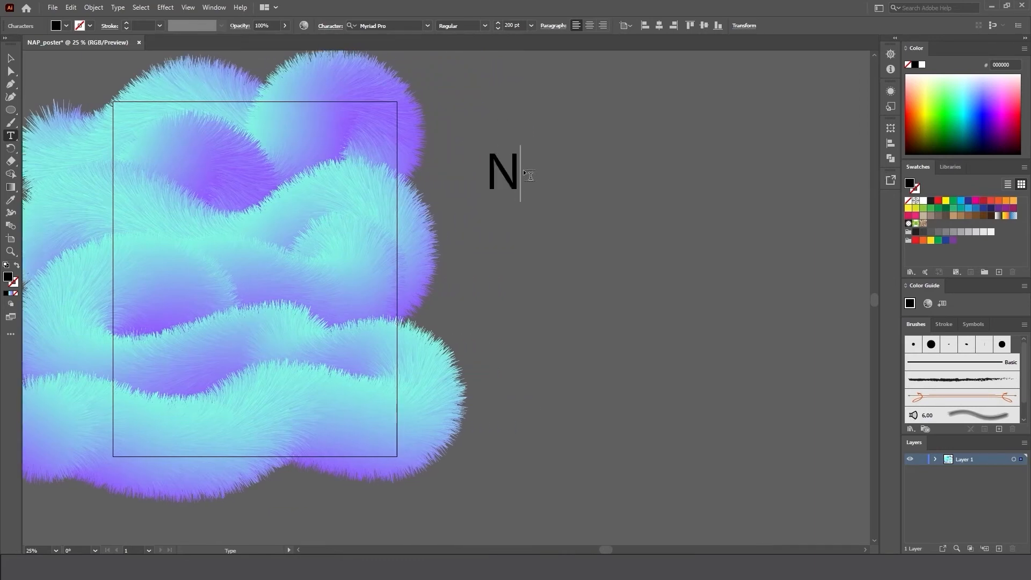
Set the letter N in the Abrade font with the Black style.
drag(520, 173, 485, 172)
click(425, 26)
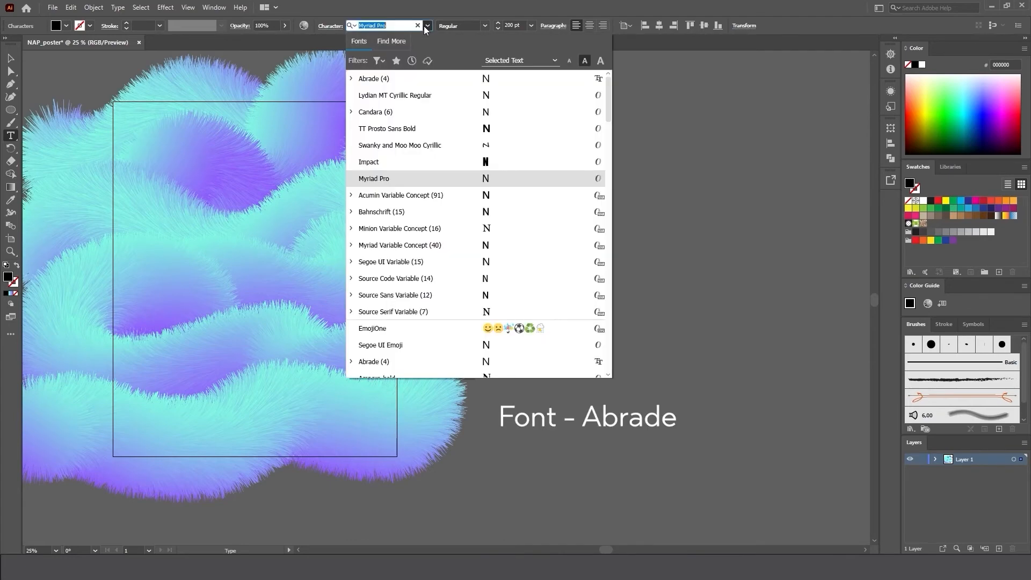
click(391, 78)
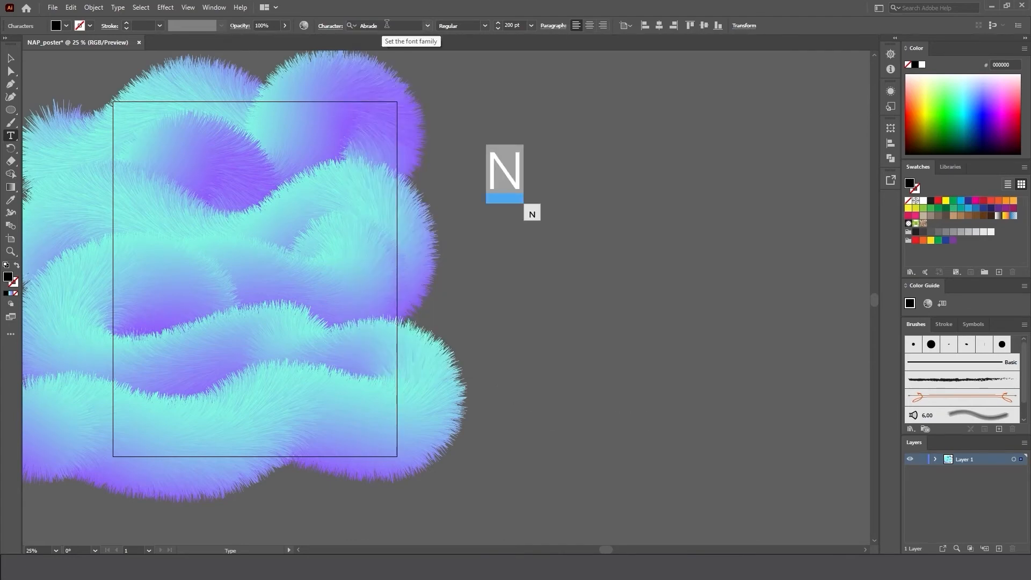
click(487, 26)
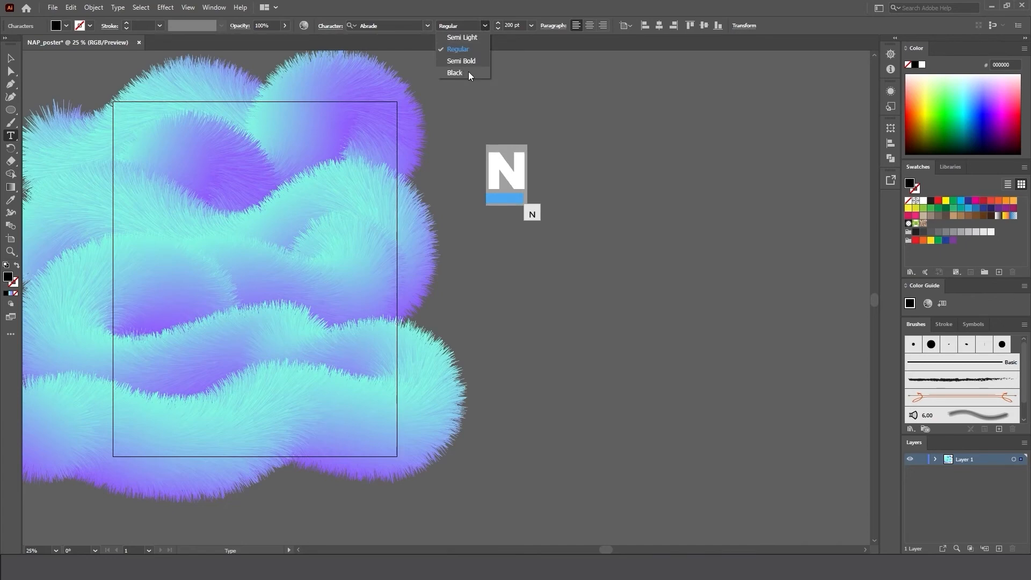
click(465, 72)
Fill the letter N with white, finish editing the text and deselect it.
click(63, 24)
click(16, 48)
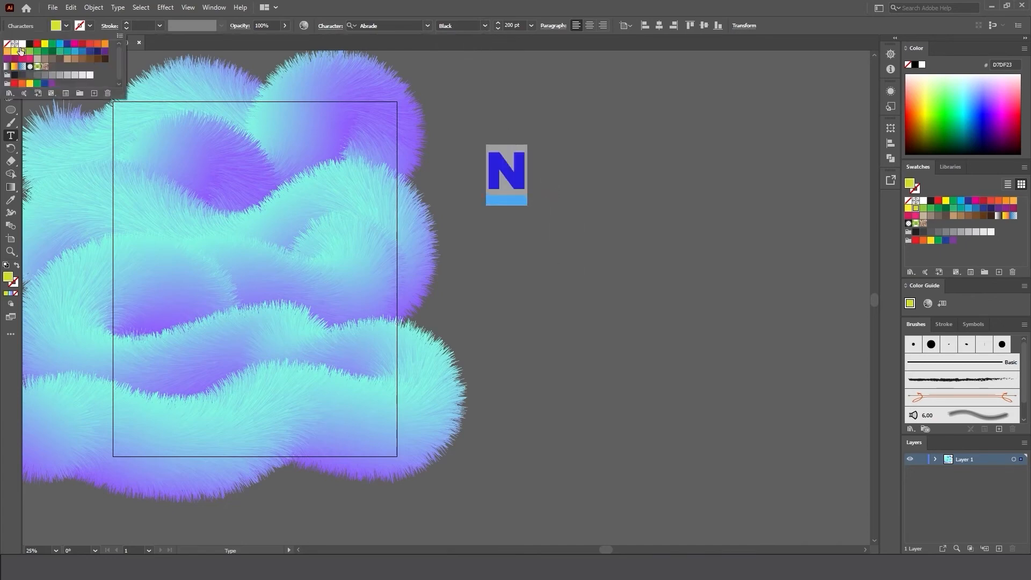
click(25, 42)
key(Escape)
click(16, 53)
click(530, 86)
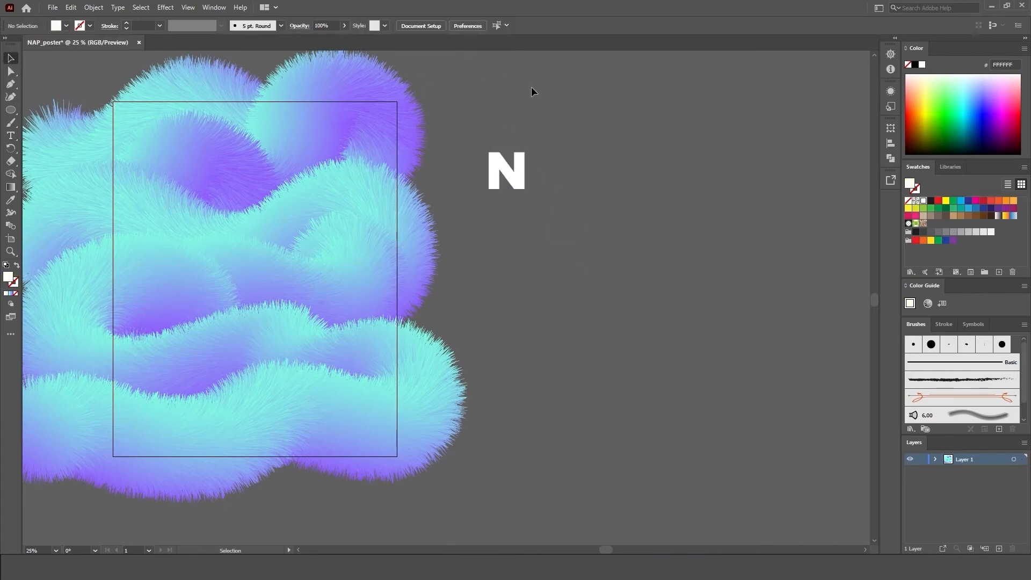
Scale the white letter N up to about 317 pt and deselect it.
scroll(531, 86, up, 1)
drag(527, 216, 621, 204)
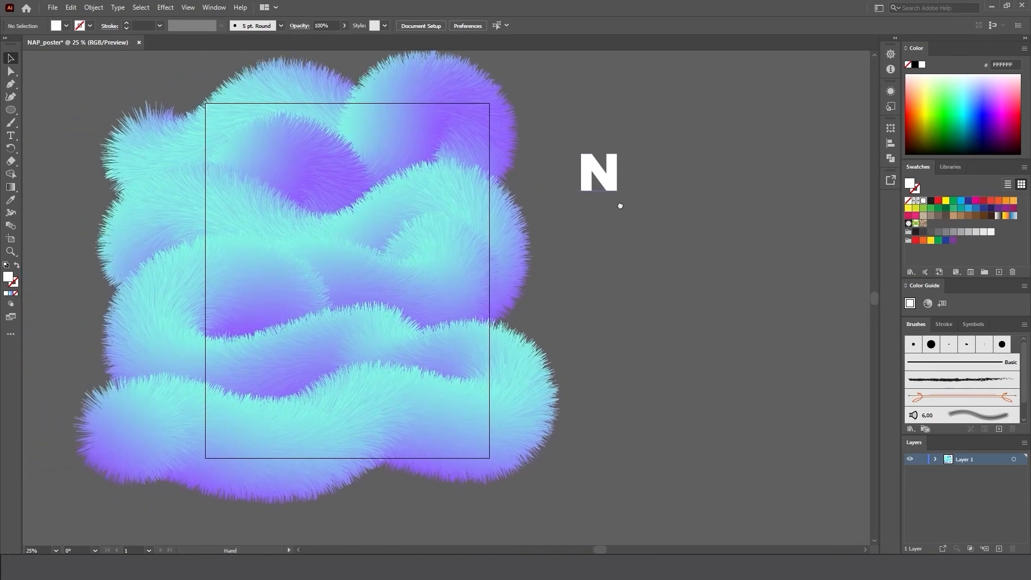
click(612, 175)
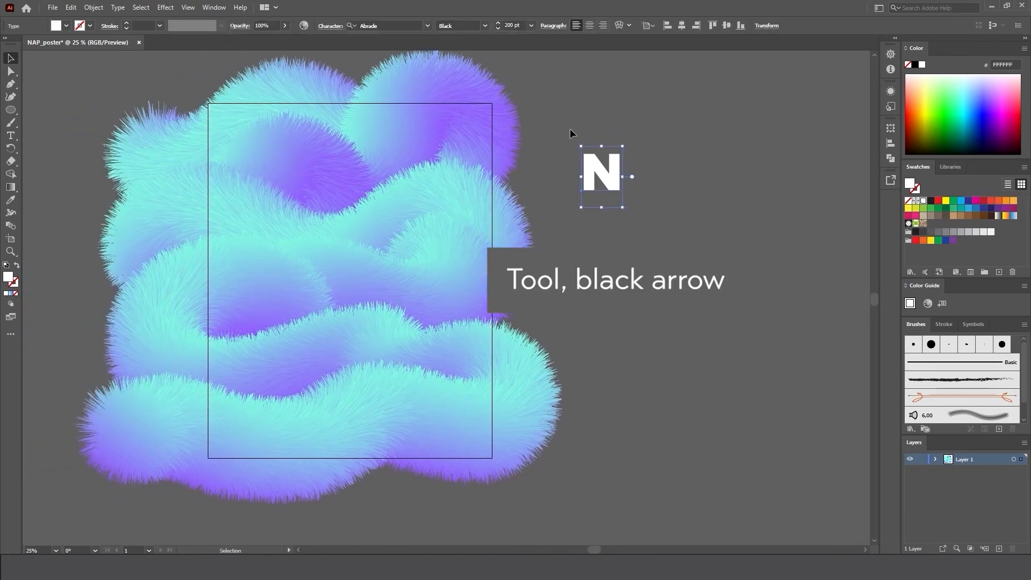
drag(627, 213, 674, 239)
click(675, 238)
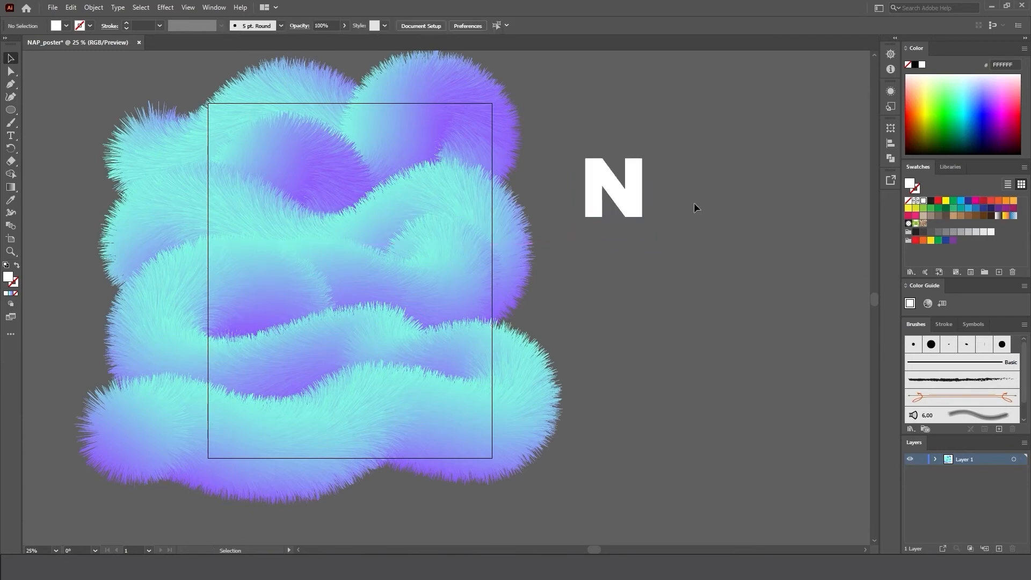
Bring the fur pieces below the N's intended spot to the front and move the N onto the artboard so the fur overlaps its base.
click(79, 318)
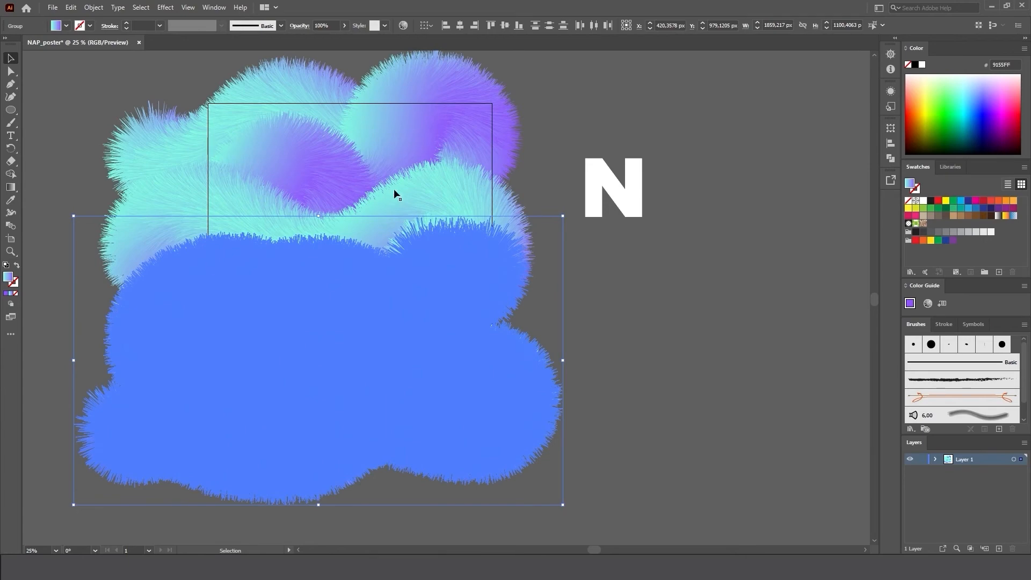
right_click(467, 282)
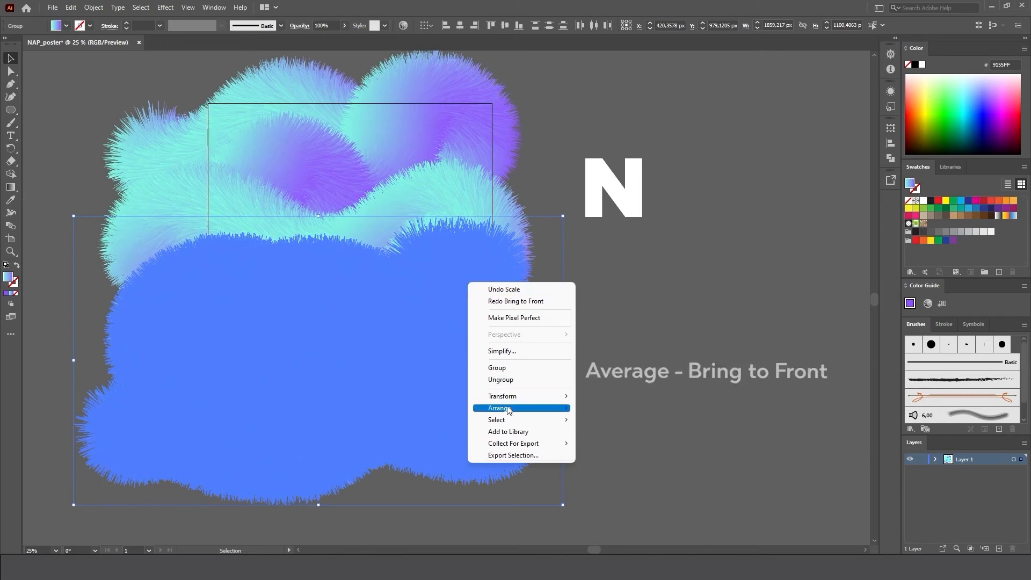
mouse_move(509, 409)
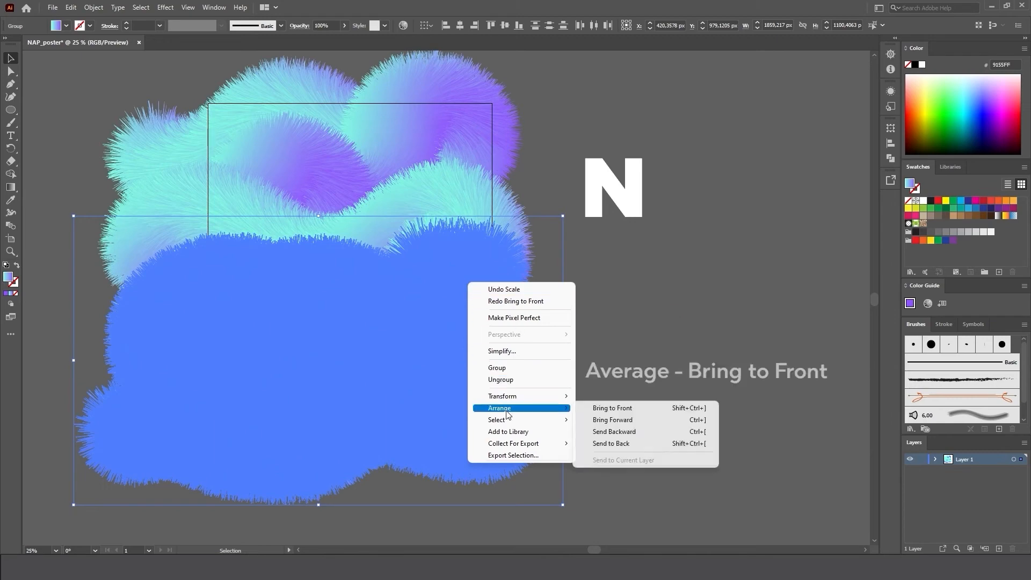
click(604, 408)
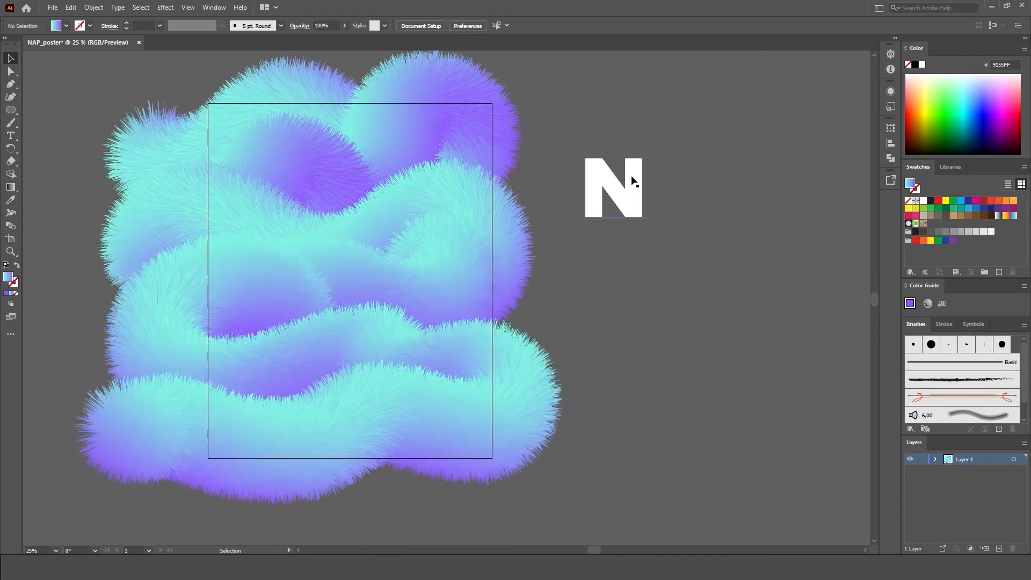
drag(628, 177, 301, 203)
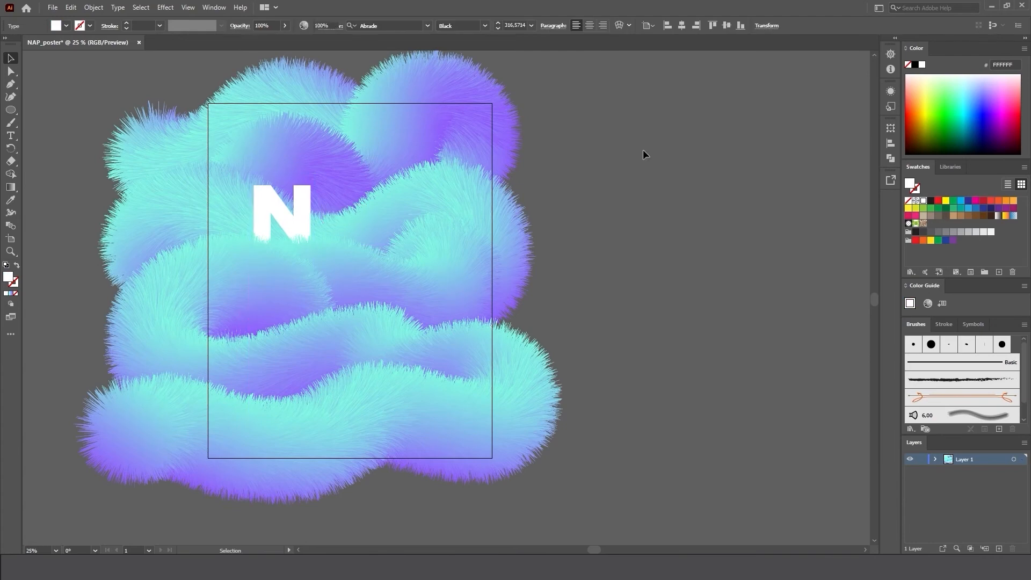
click(643, 150)
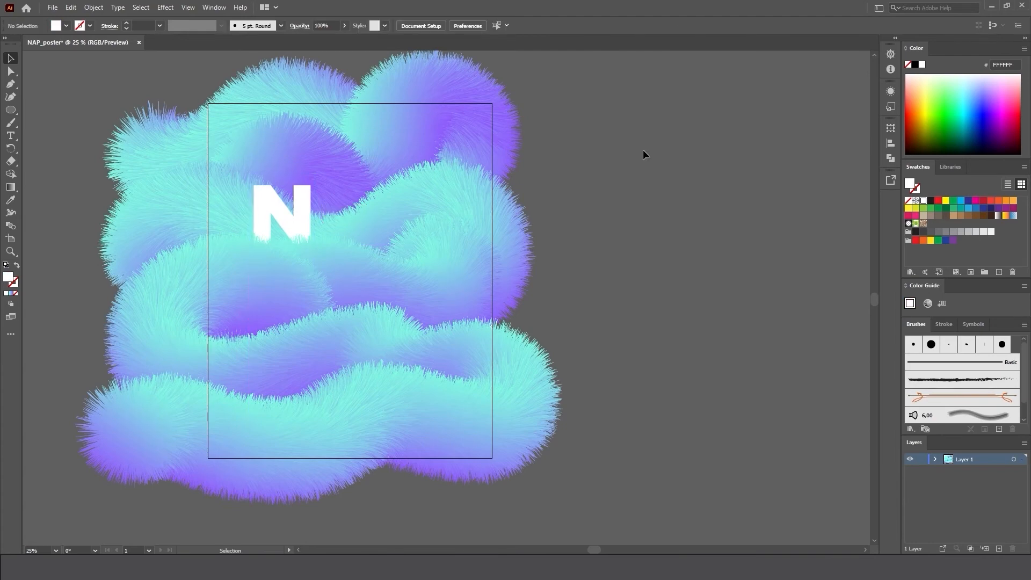
Duplicate the letter N to the empty area beside the artboard and change the copy to the letter A.
click(303, 204)
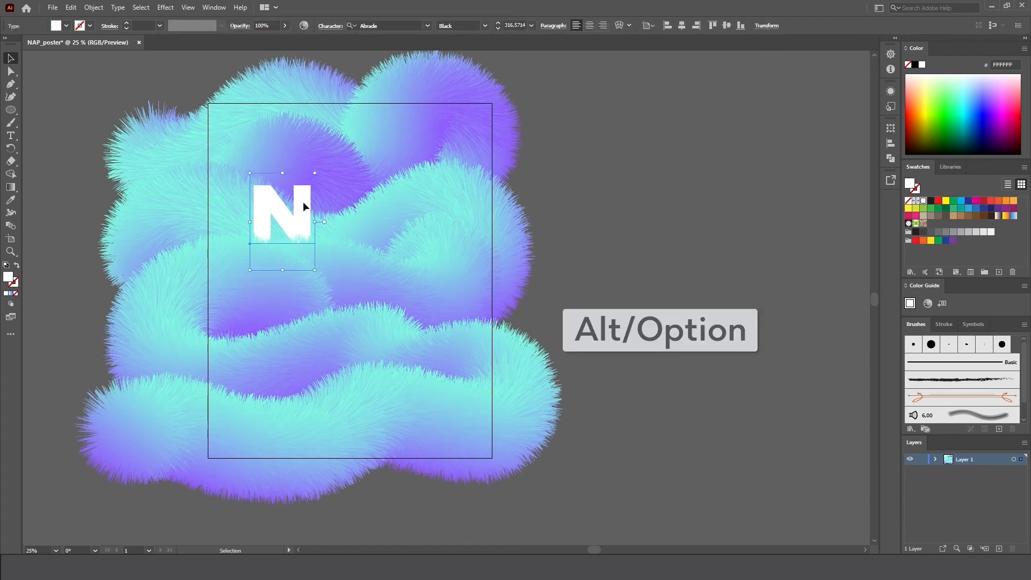
drag(303, 201, 632, 222)
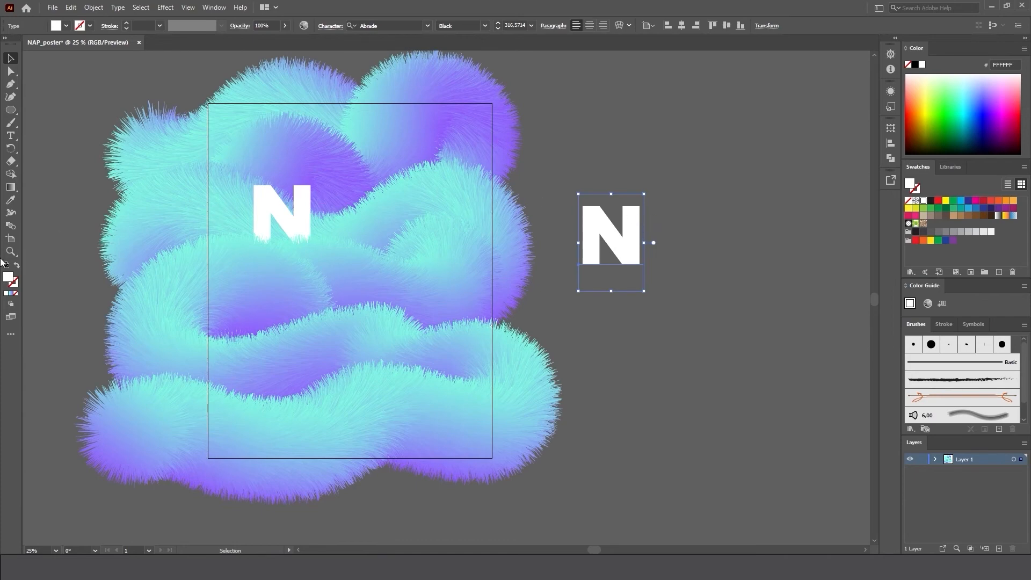
click(11, 136)
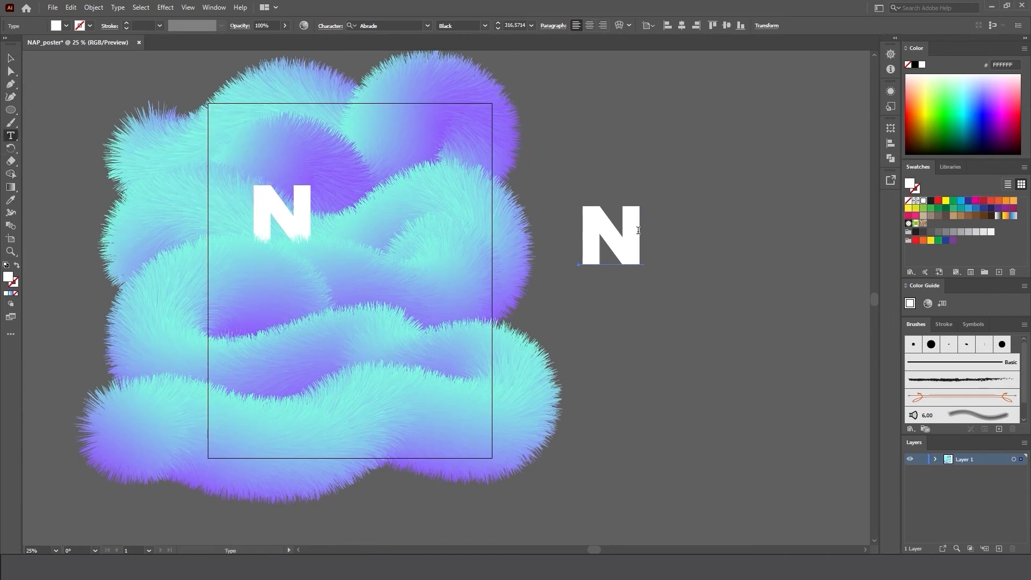
drag(639, 230, 579, 255)
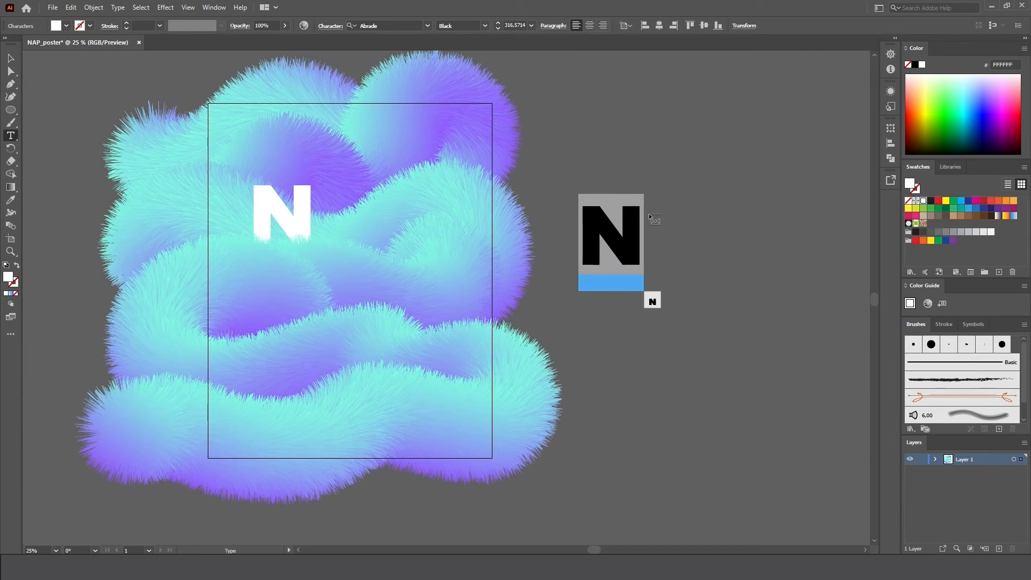
text(A)
key(Escape)
click(624, 392)
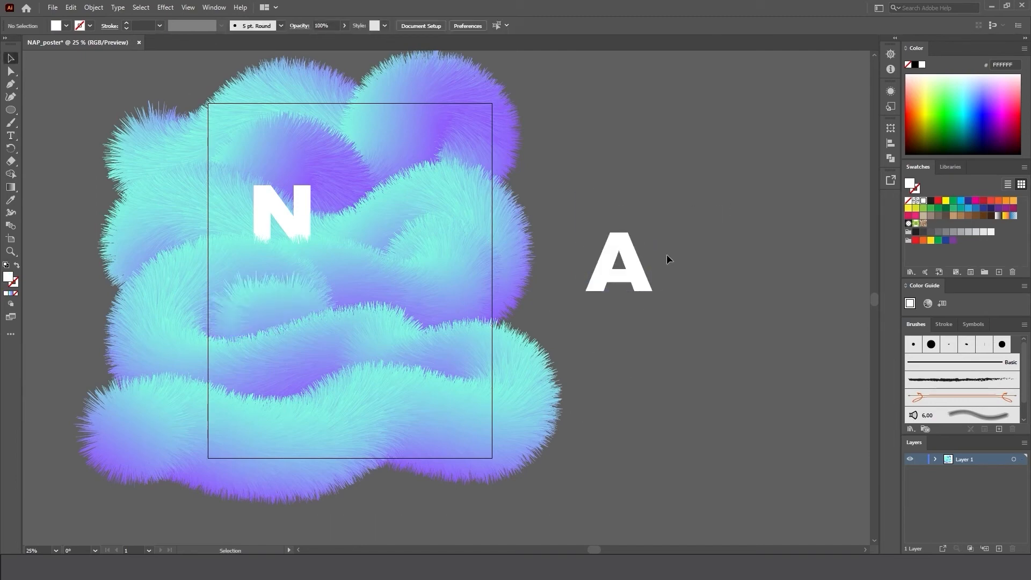
Bring the letter A to the front and move it slightly farther from the fur, up and to the right.
click(623, 285)
right_click(601, 272)
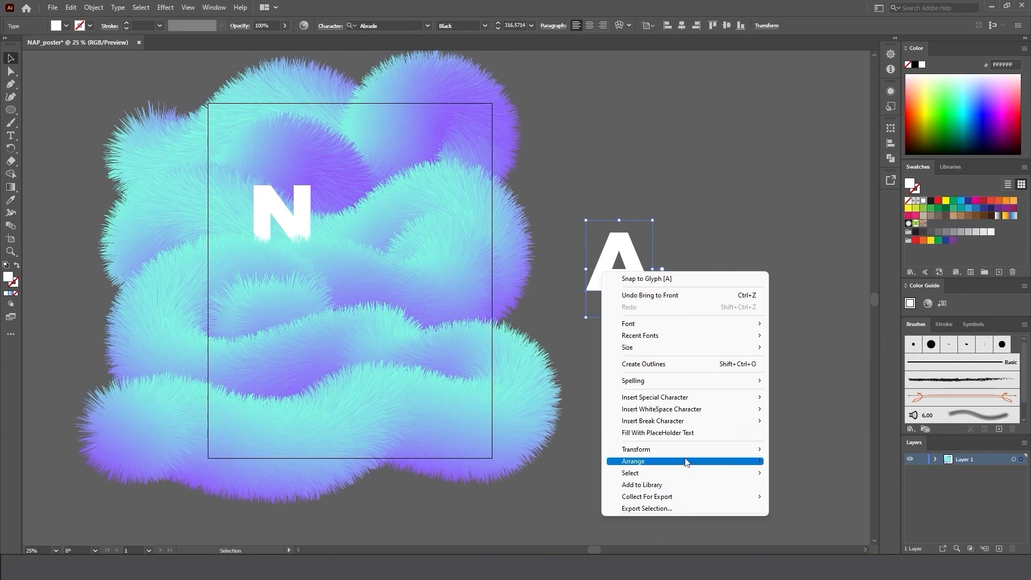
mouse_move(737, 464)
click(790, 465)
drag(634, 274, 701, 235)
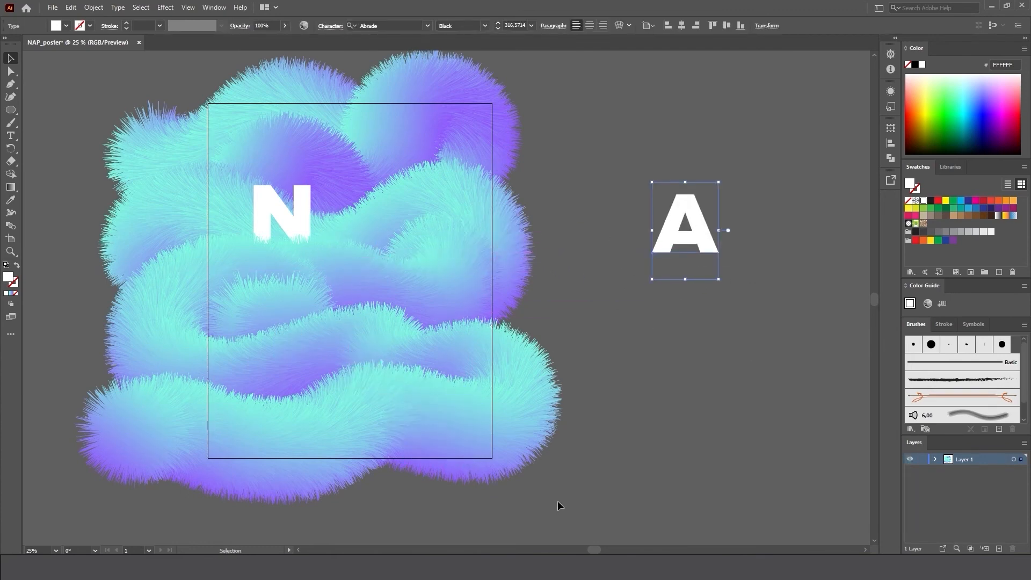
Select the fur pieces forming the lower rolls of the artwork, bring them to the front and deselect them.
drag(92, 325, 58, 353)
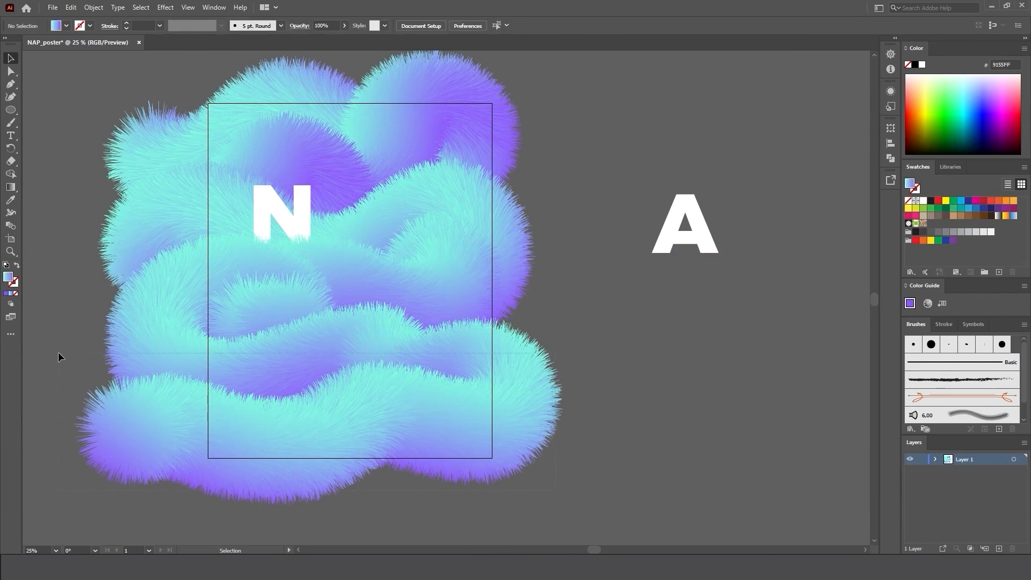
click(480, 543)
drag(53, 384, 50, 381)
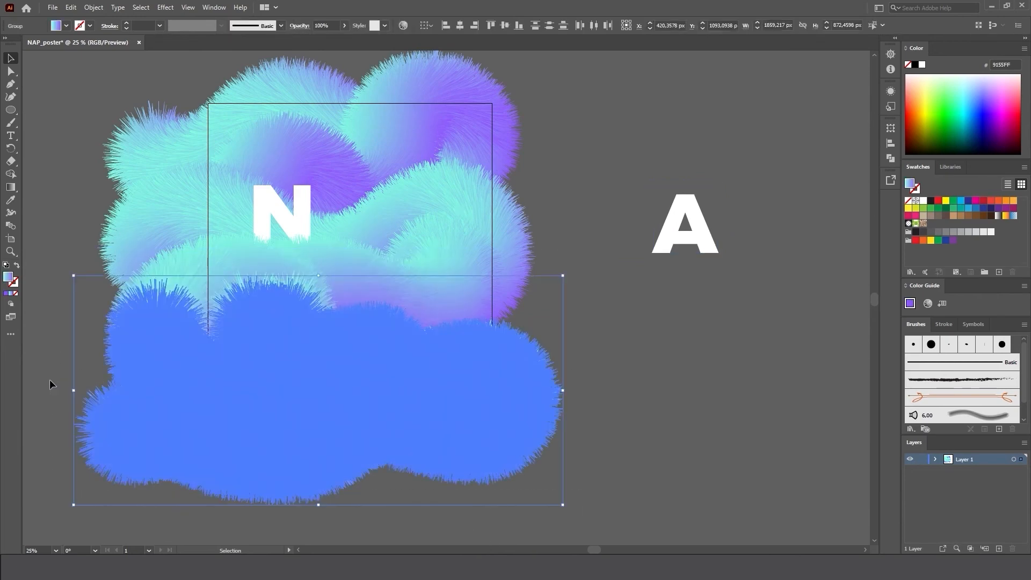
right_click(428, 337)
mouse_move(511, 460)
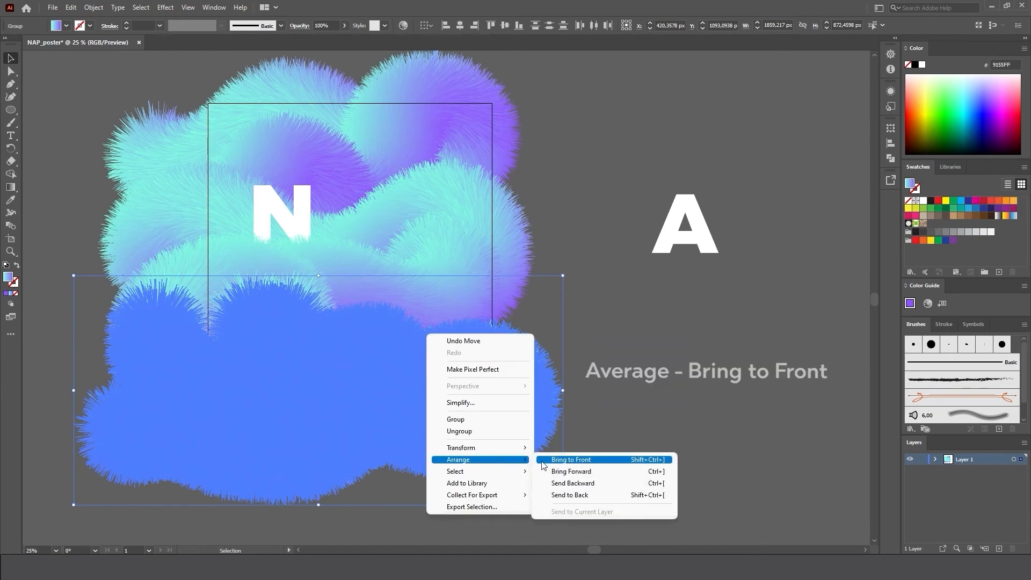
click(569, 460)
click(577, 451)
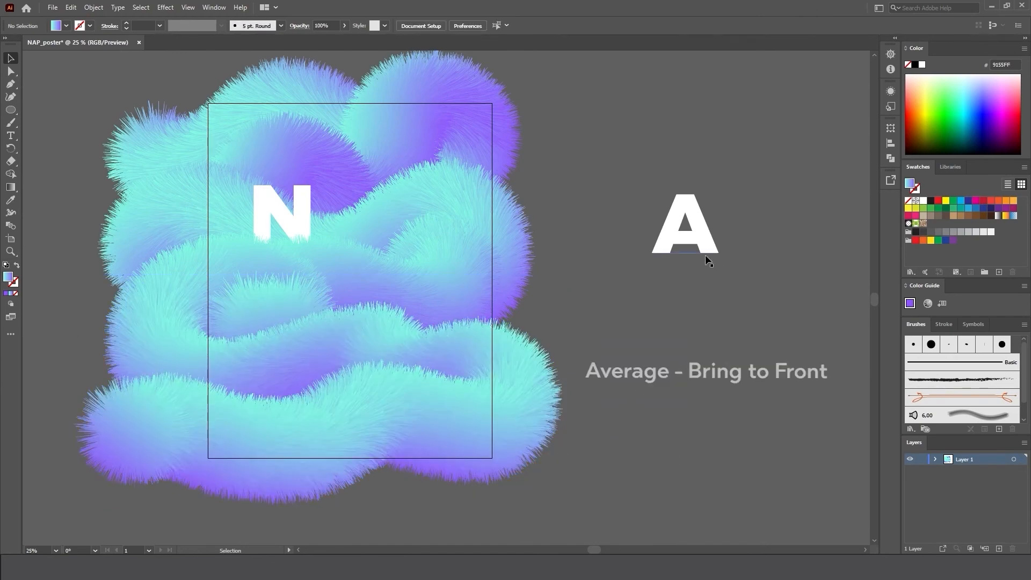
Place the A on the artboard partly behind the lower fur, and change a copy beside the artboard to the letter P.
drag(706, 258, 577, 258)
key(t)
text(P)
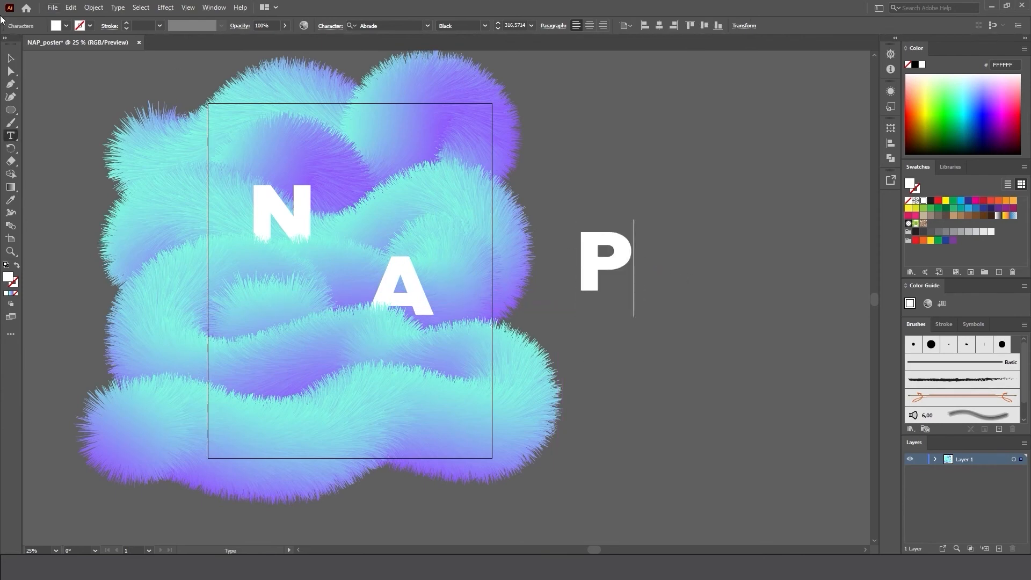
key(Escape)
Bring the P and the lowest fur roll to the front, and place the P on the artboard partly behind that roll.
right_click(630, 247)
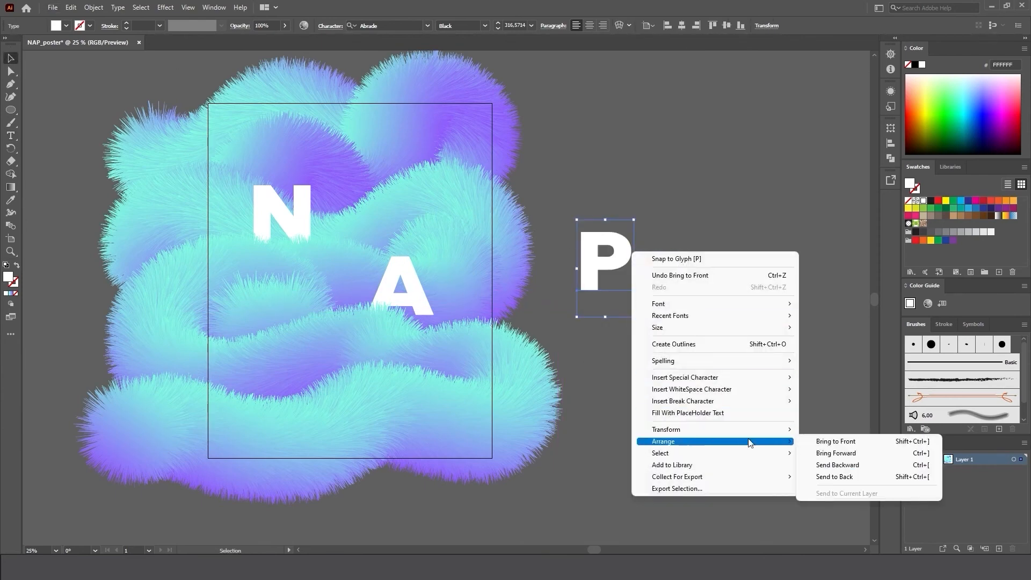
click(379, 523)
click(60, 449)
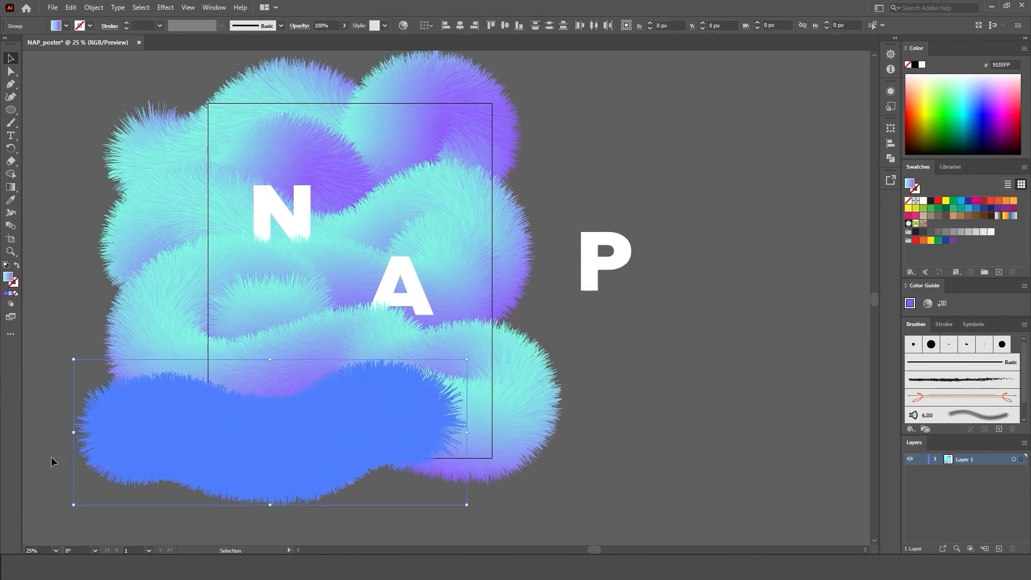
right_click(272, 450)
mouse_move(374, 401)
click(418, 395)
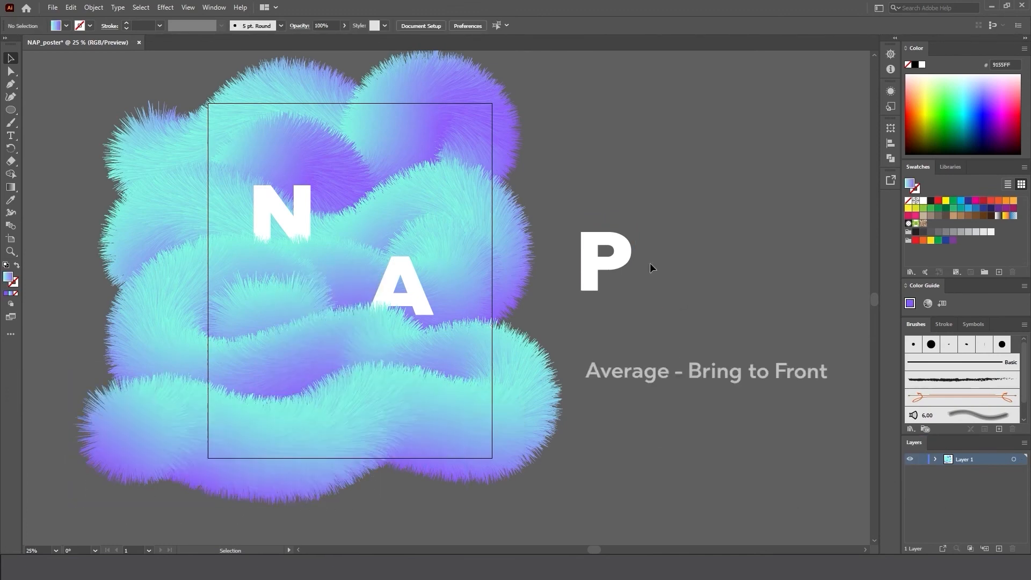
drag(629, 252, 327, 361)
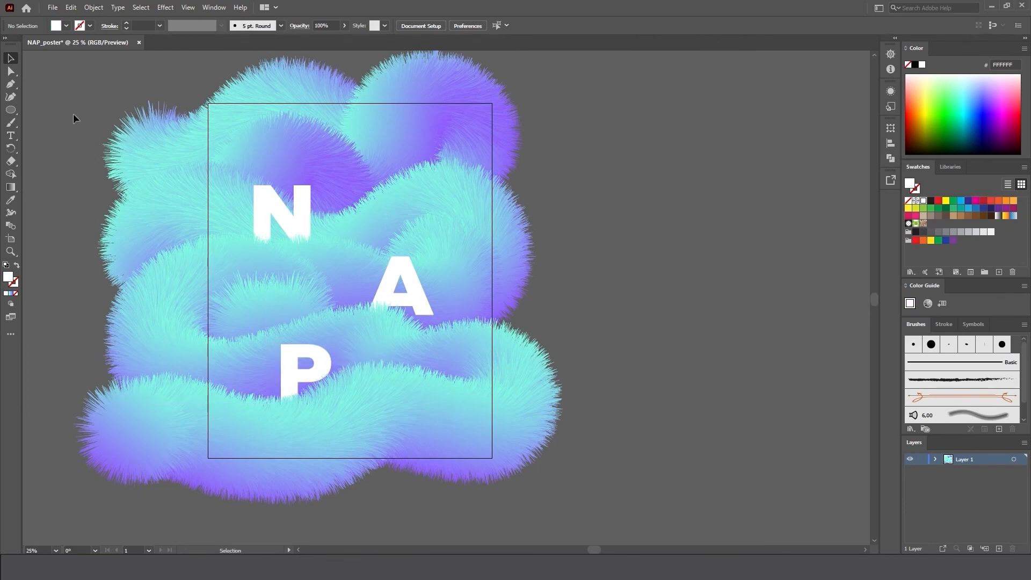
Add the text "kava.school" in the empty area beside the artboard.
key(t)
click(626, 154)
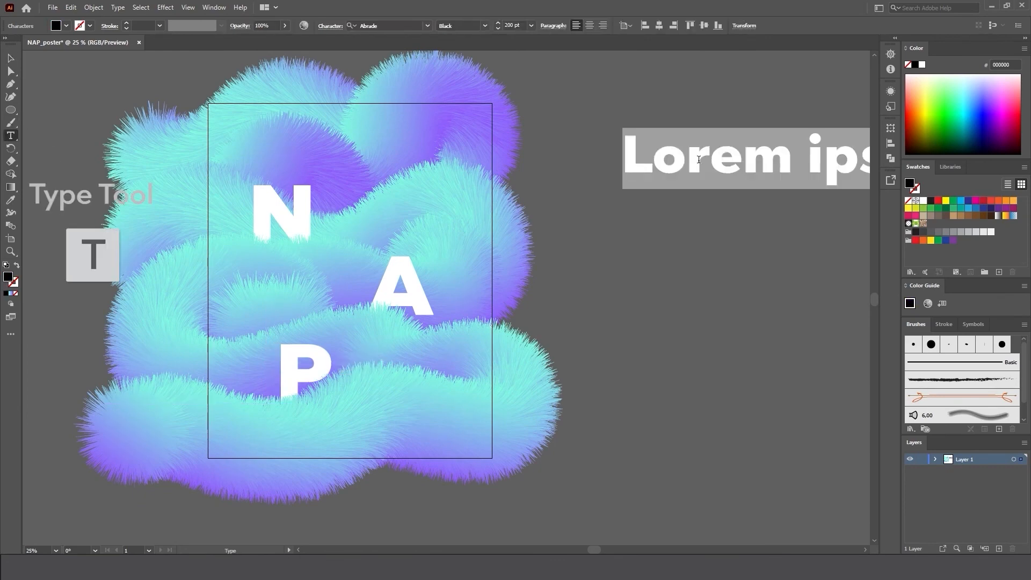
text(kava.sche)
key(Escape)
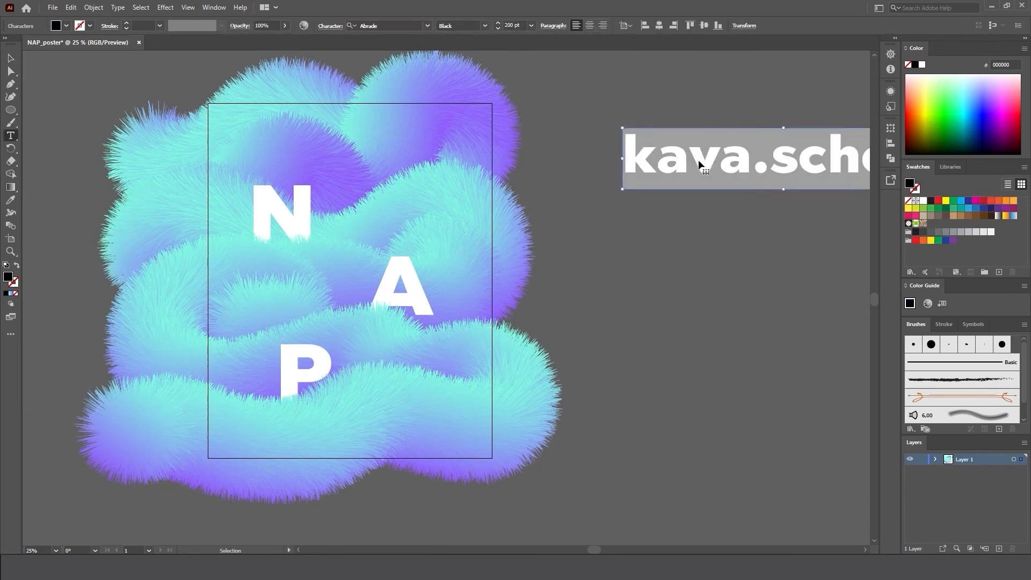
Format the kava.school text with a white fill, the Regular style of Abrade and a size of 72 pt.
click(66, 25)
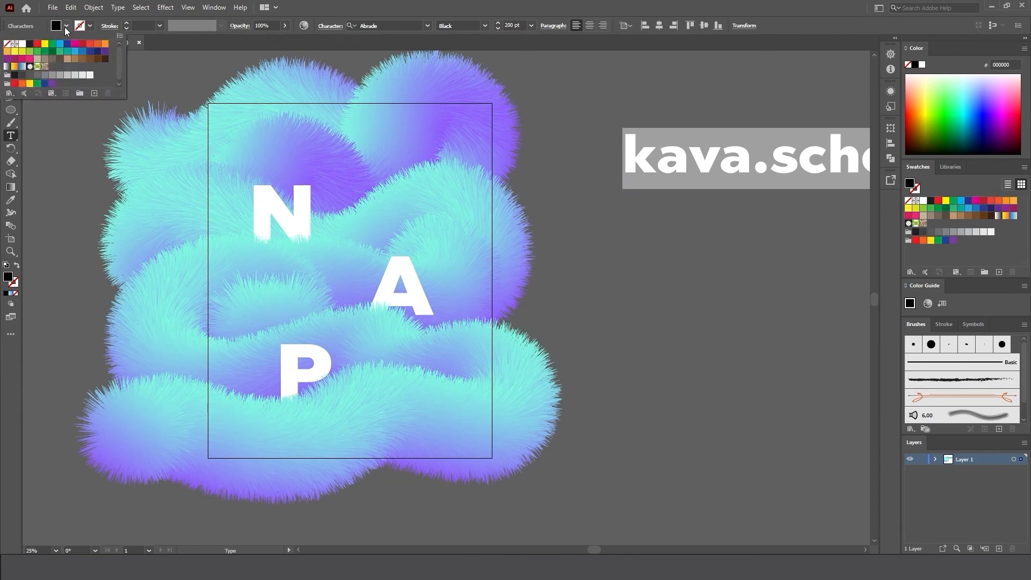
click(30, 45)
click(486, 26)
click(470, 46)
click(531, 25)
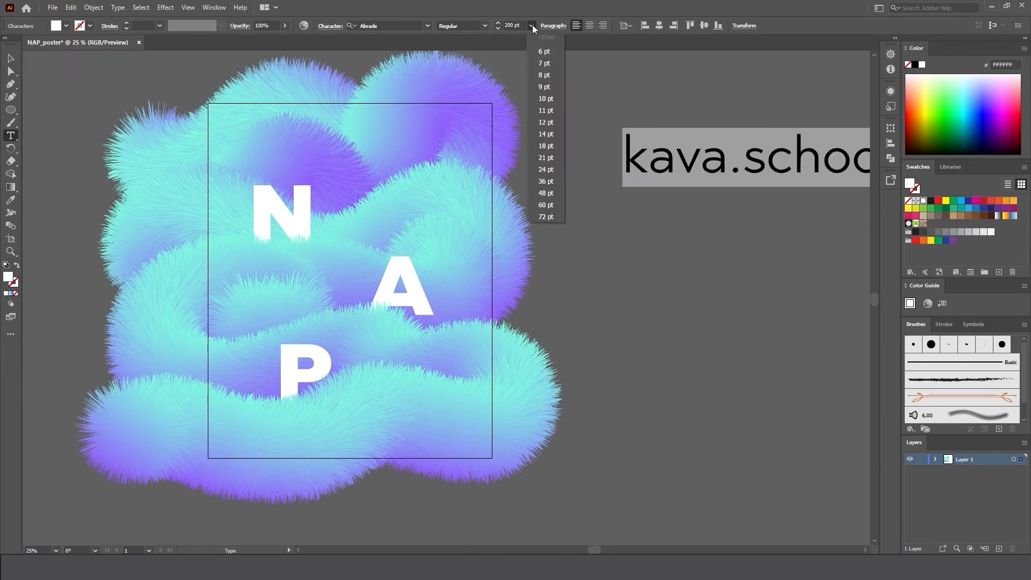
click(546, 217)
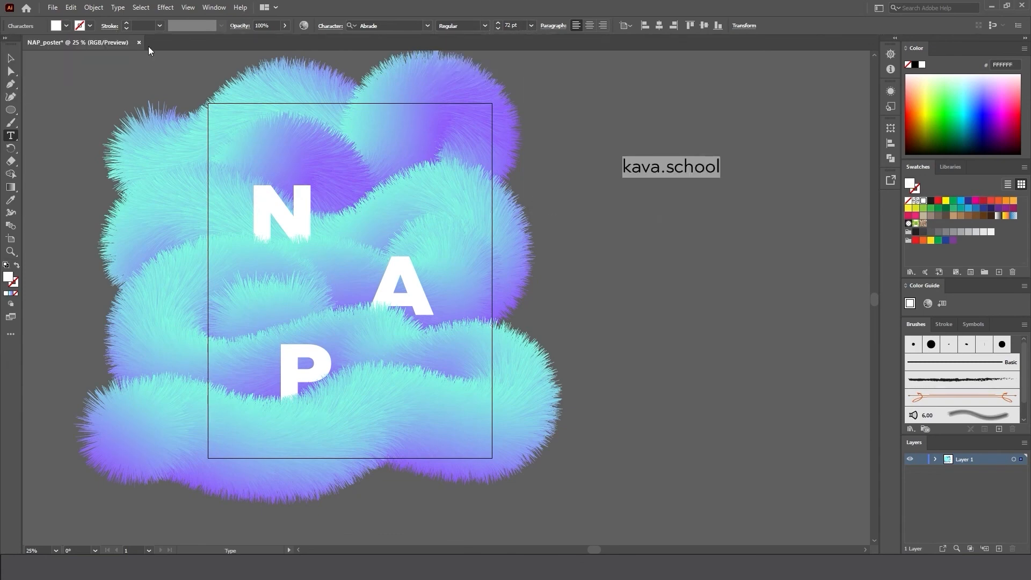
click(11, 58)
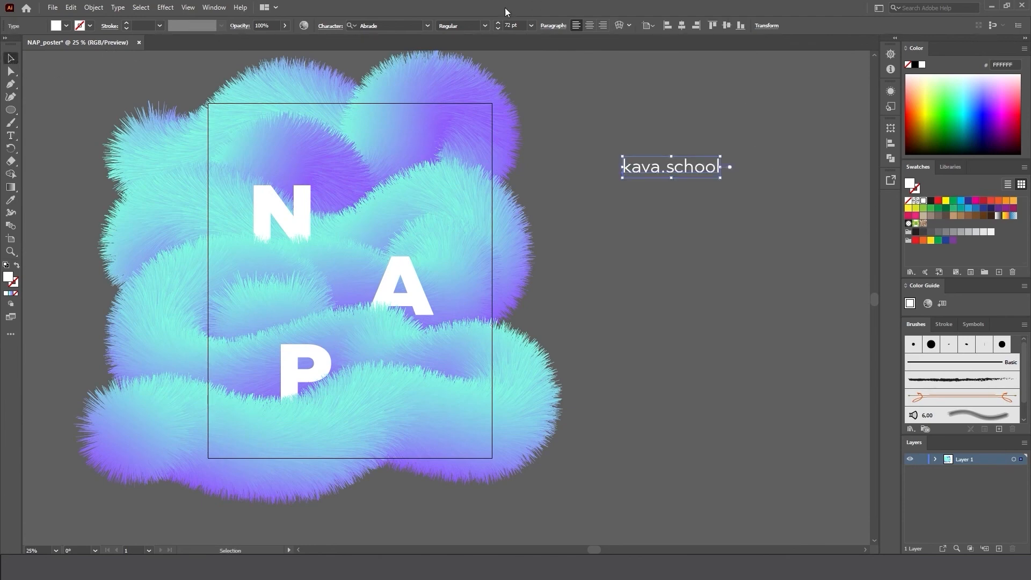
Set the kava.school text to 60 pt, place it in the artboard's upper-right area and deselect it.
click(532, 25)
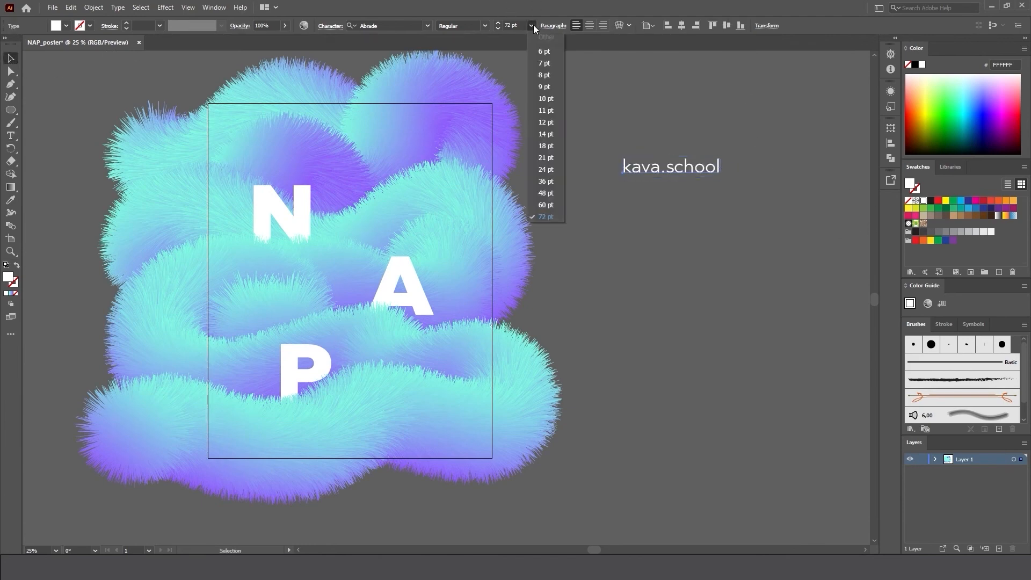
click(546, 207)
click(664, 180)
mouse_move(428, 155)
mouse_down()
mouse_move(451, 151)
mouse_move(443, 145)
mouse_up()
click(643, 157)
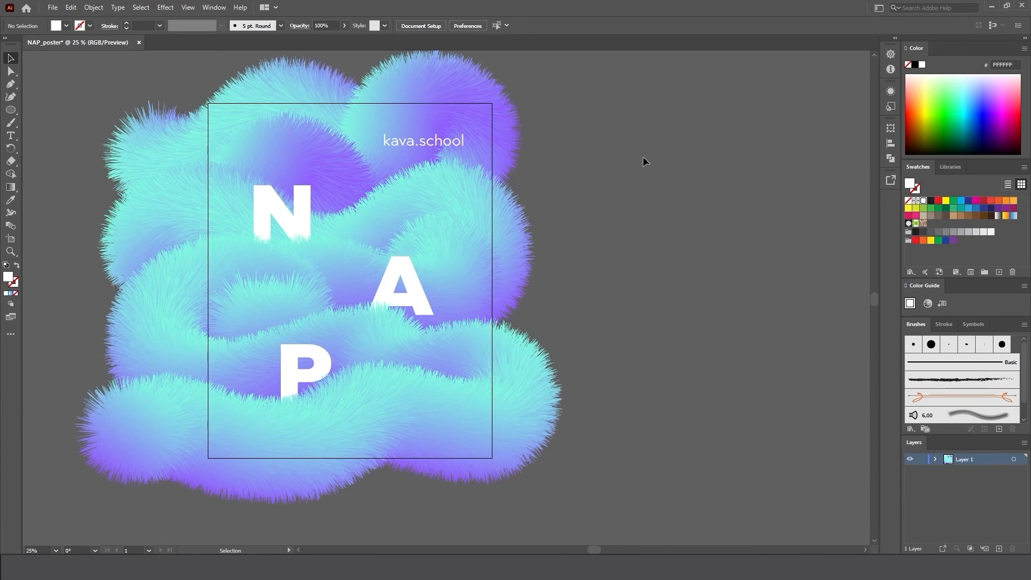
Save the document as NAP_poster.ai in Adobe Illustrator format in the illustration folder, accepting the default save options.
click(50, 7)
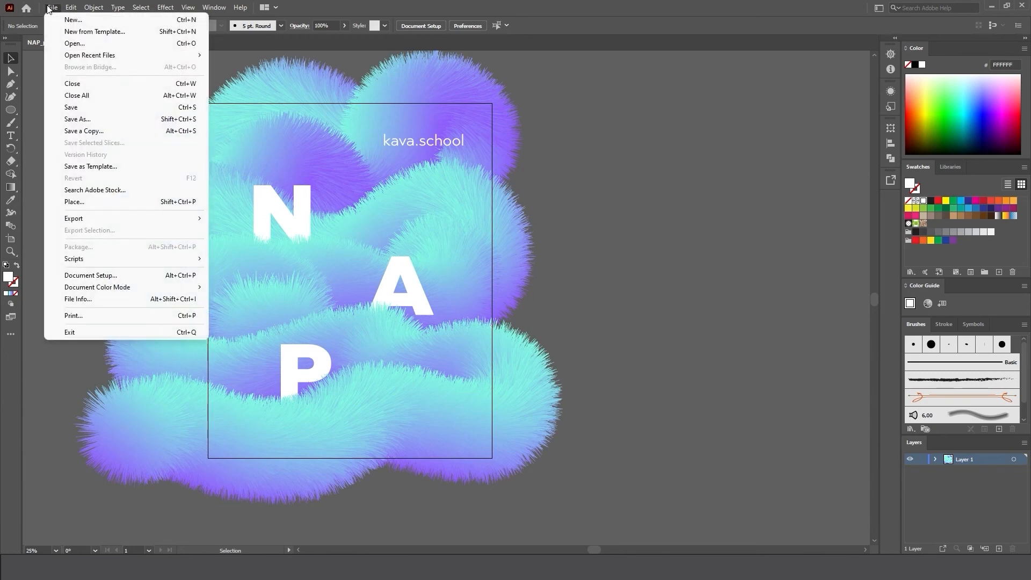
click(78, 107)
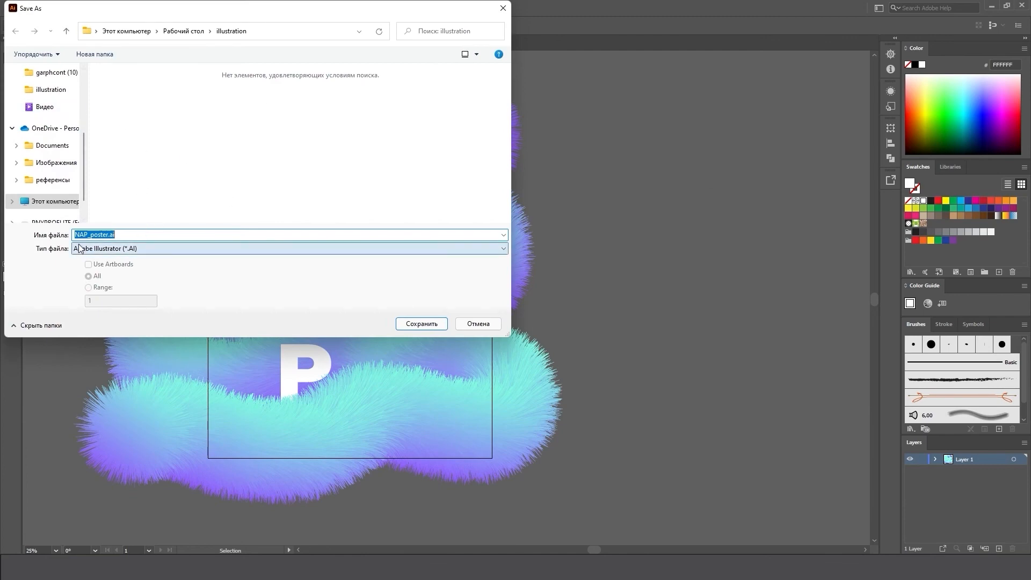
click(428, 325)
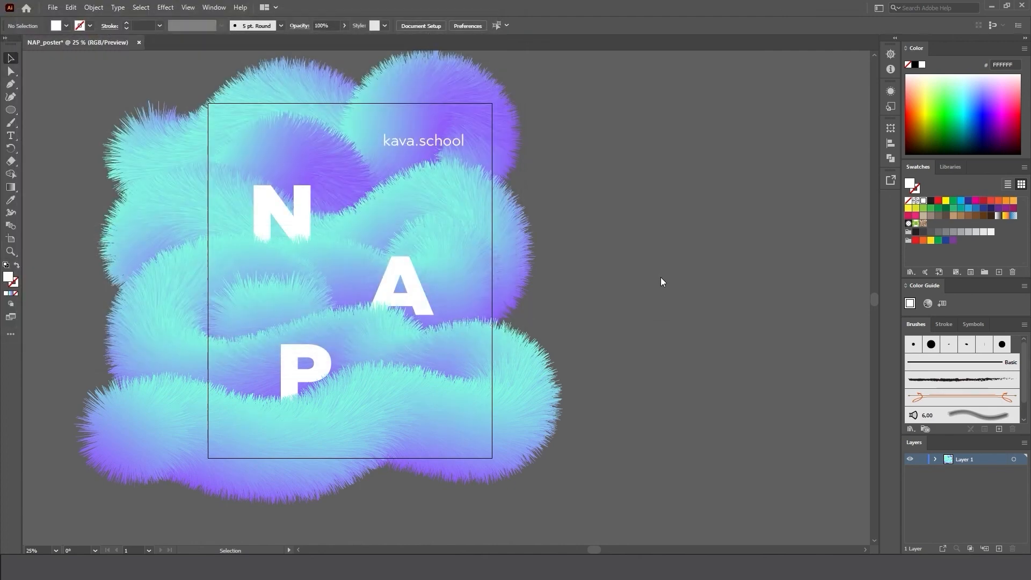
key(Return)
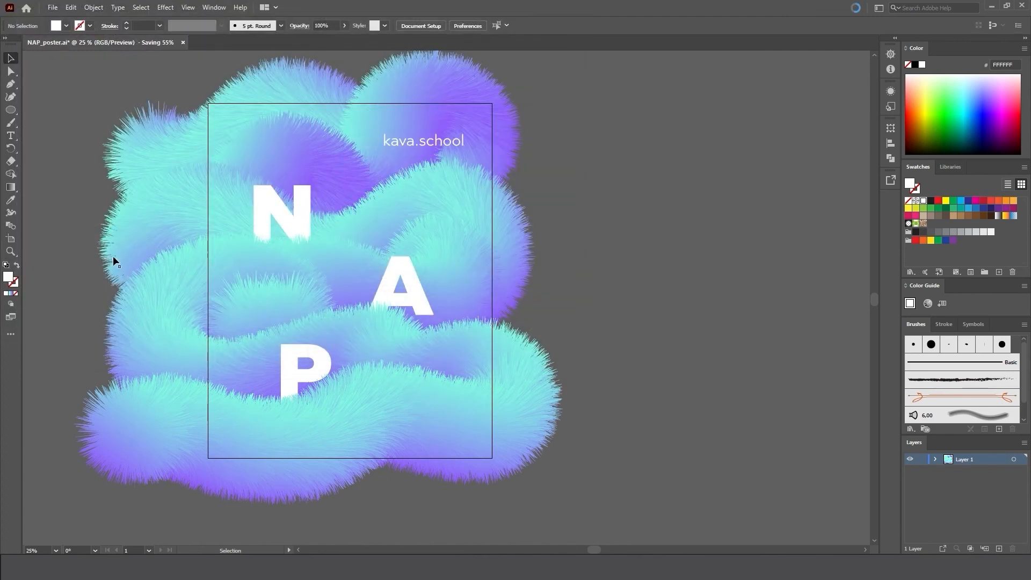
Export the poster as NAP_poster.png with Use Artboards enabled, at Screen (72 ppi) resolution, Type Optimized anti-aliasing and a transparent background.
click(52, 8)
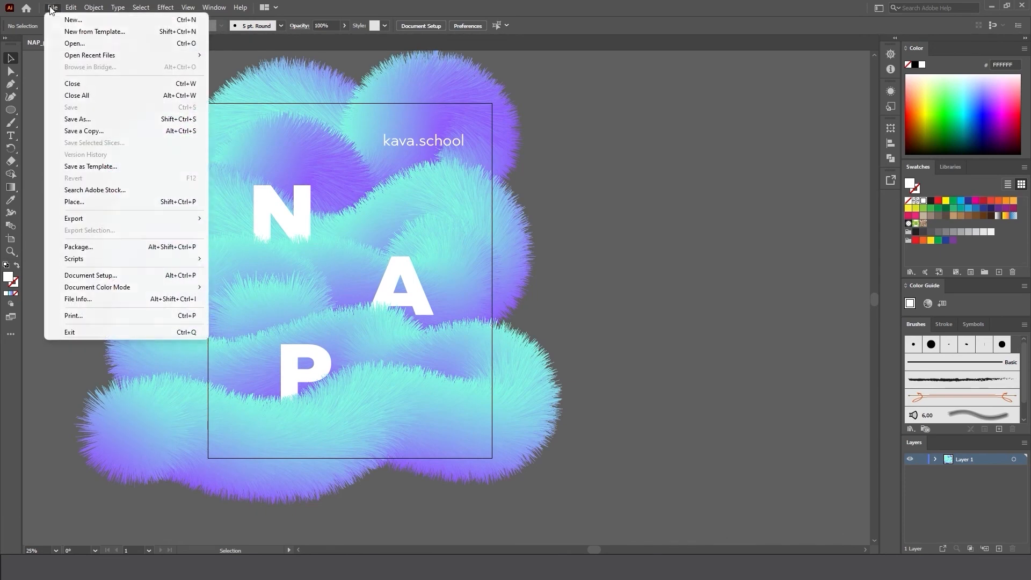
mouse_move(88, 225)
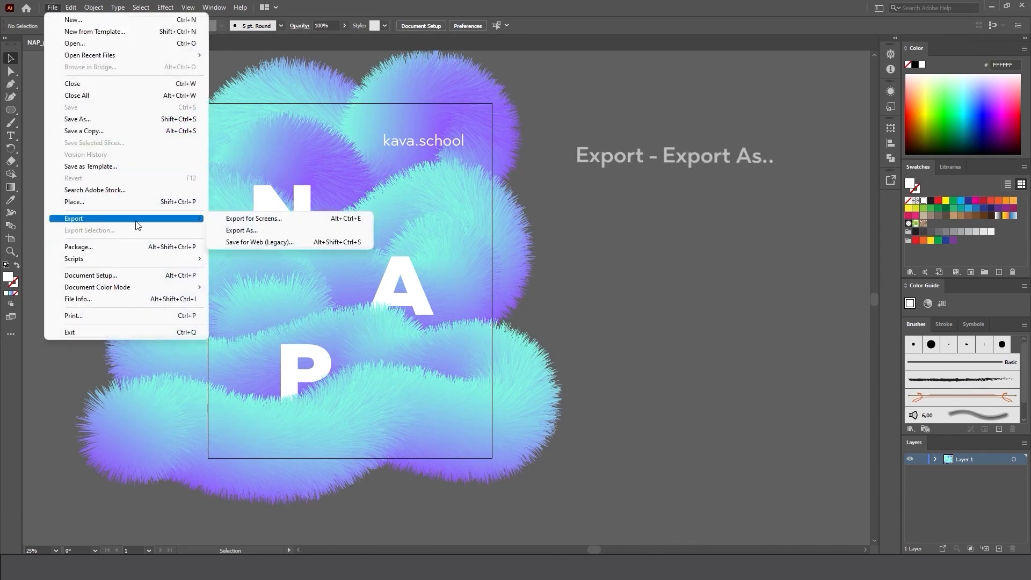
click(237, 226)
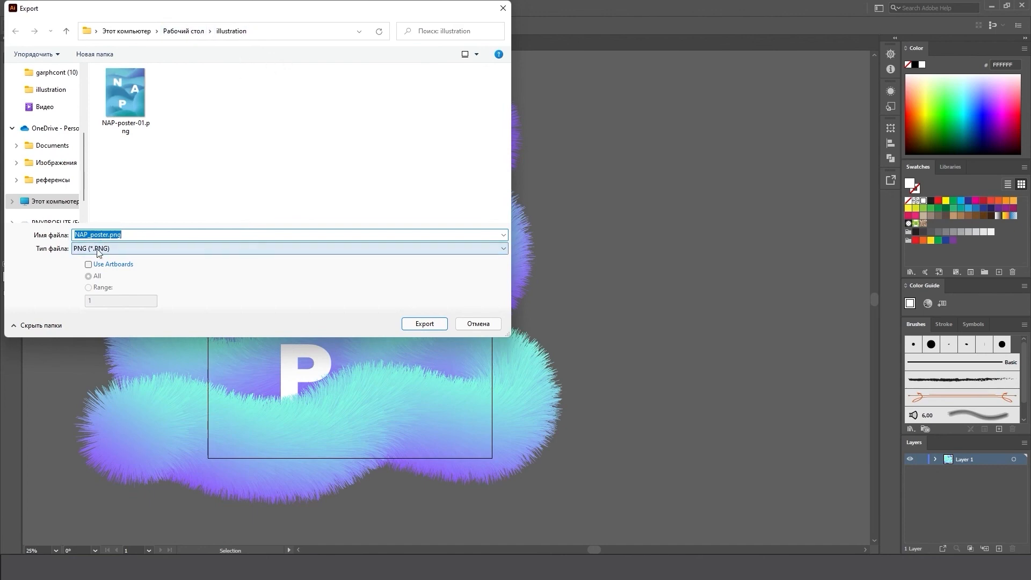
click(88, 264)
click(84, 250)
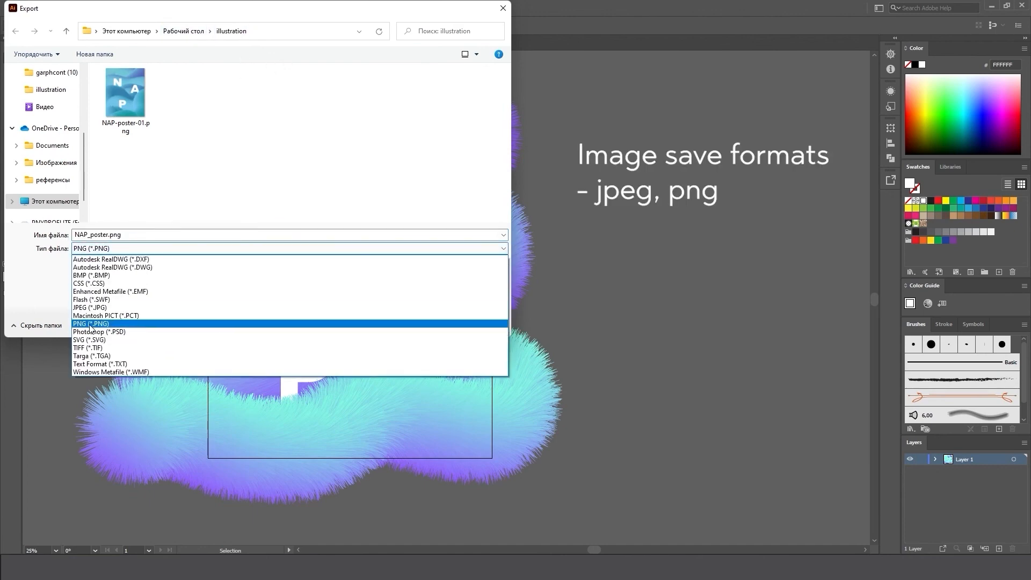
click(91, 324)
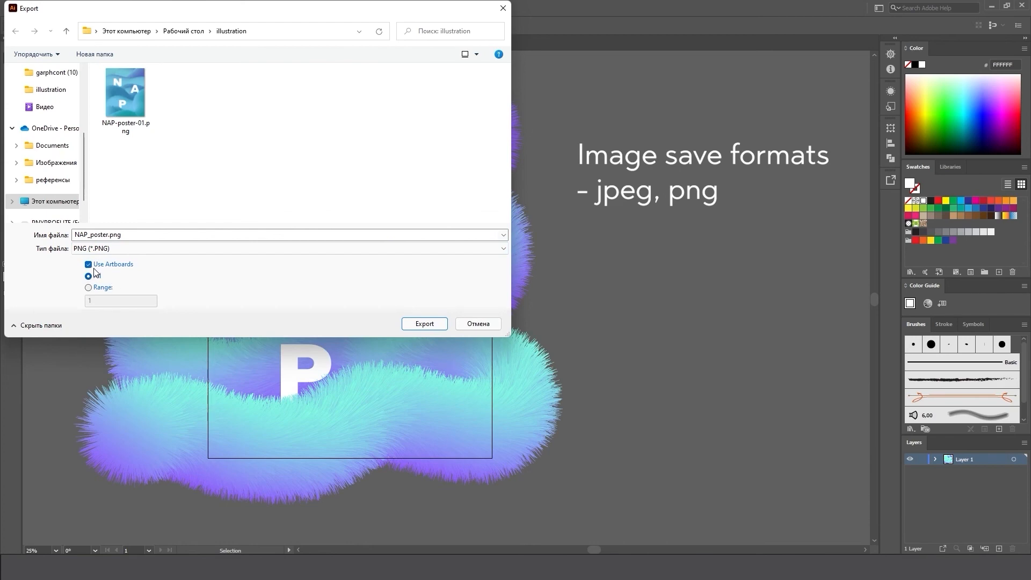
click(424, 324)
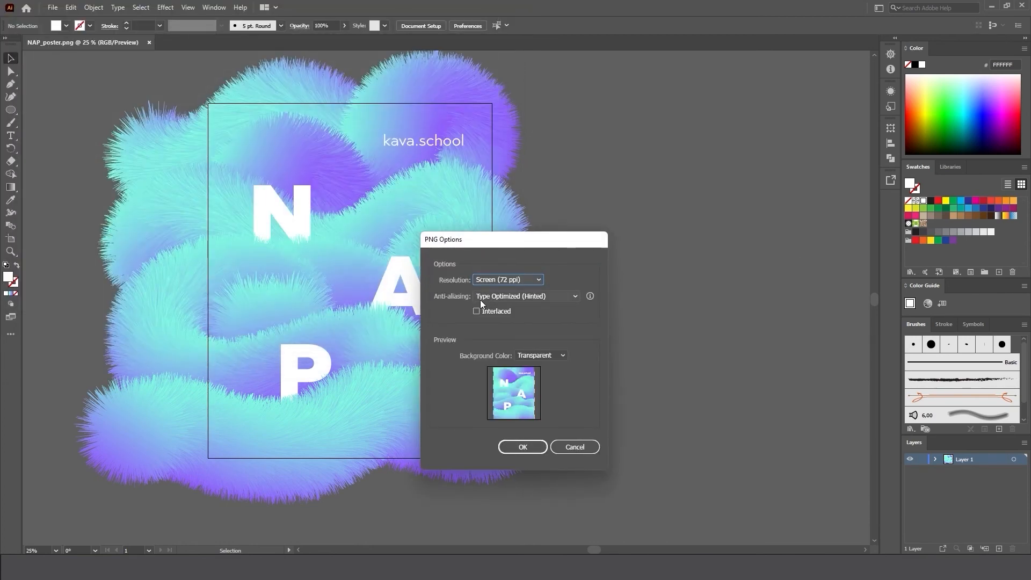
click(522, 447)
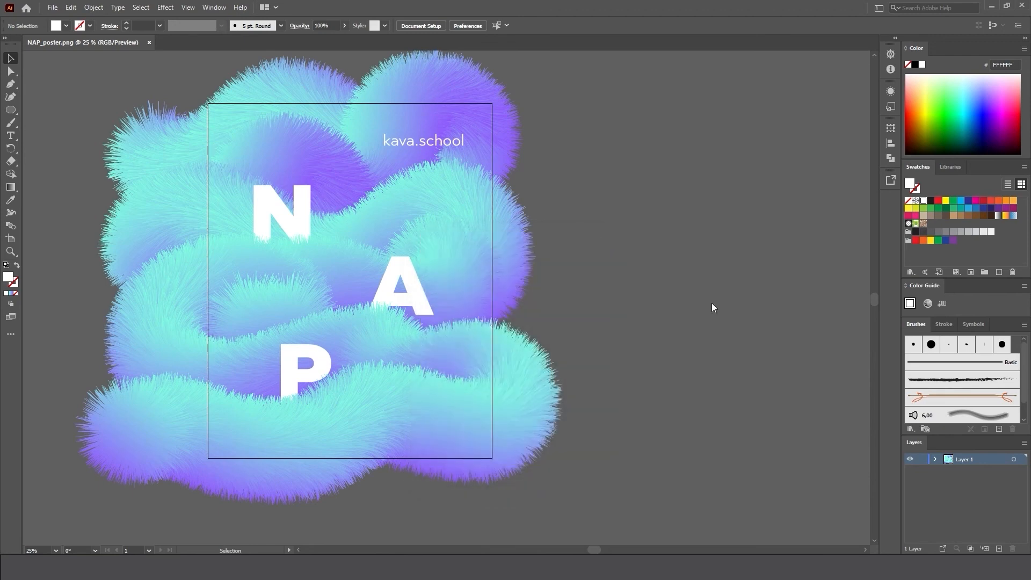